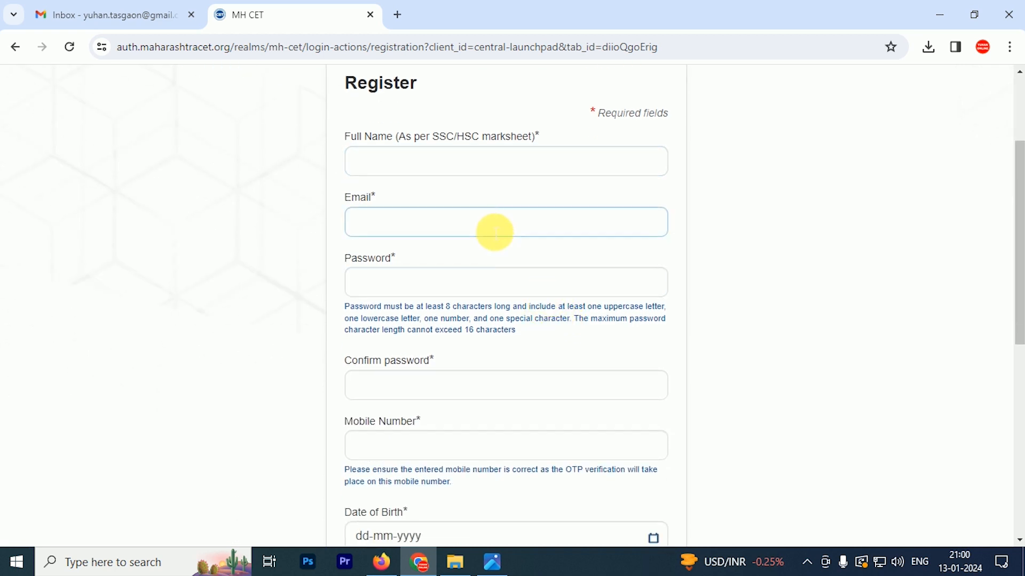
Fill in the candidate's full name, e-mail, password and password confirmation
left_click(466, 172)
left_click(466, 172)
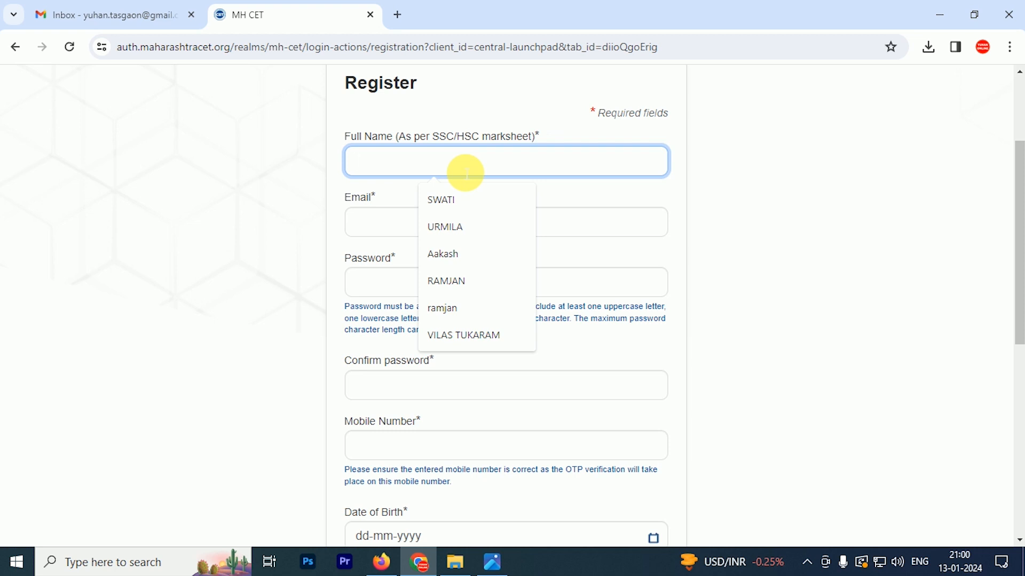
left_click(471, 231)
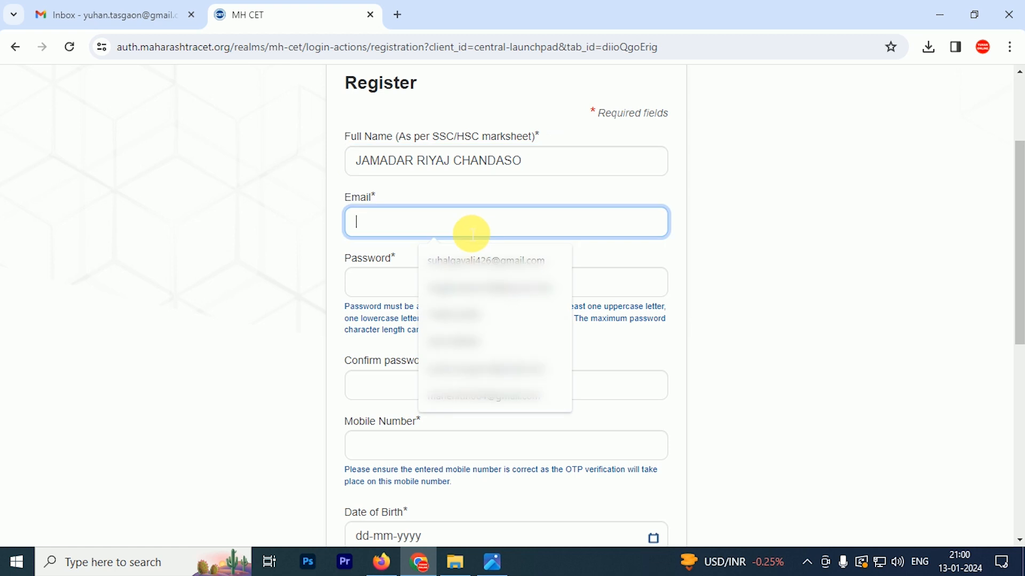
left_click(470, 288)
left_click(470, 285)
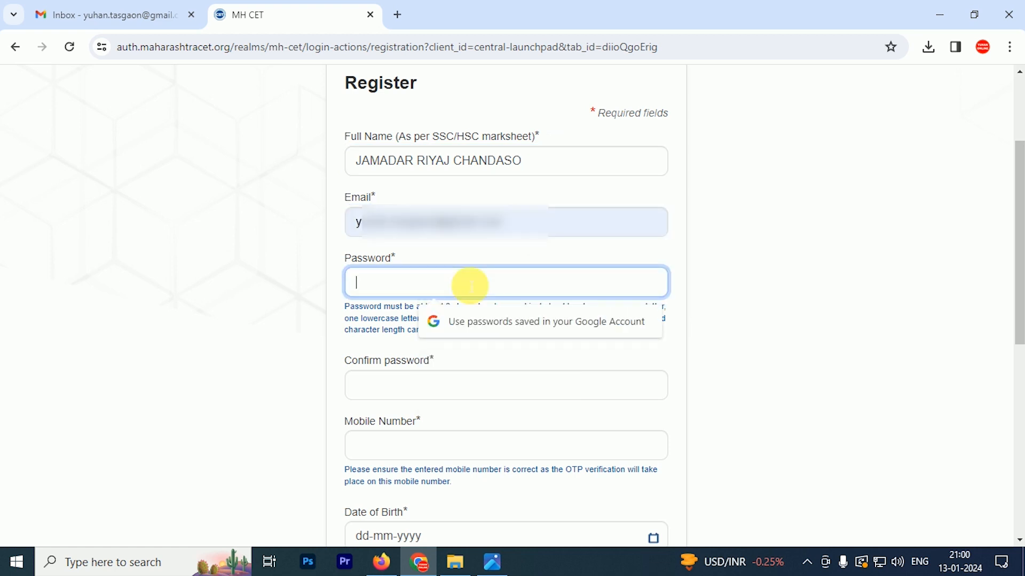
key("ctrl+v")
key("Tab")
key("ctrl+v")
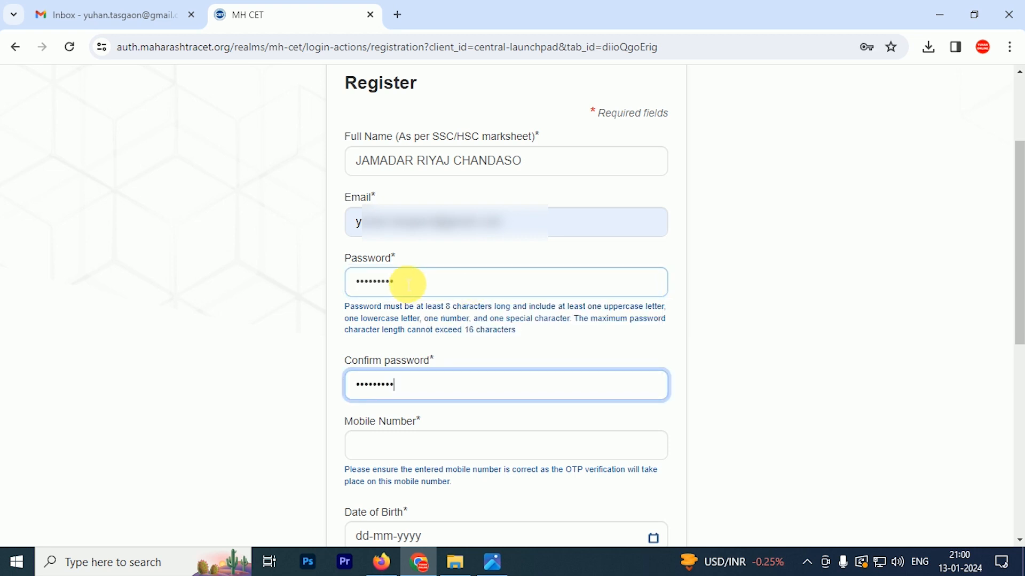
scroll(408, 284, "down", 3)
left_click(530, 299)
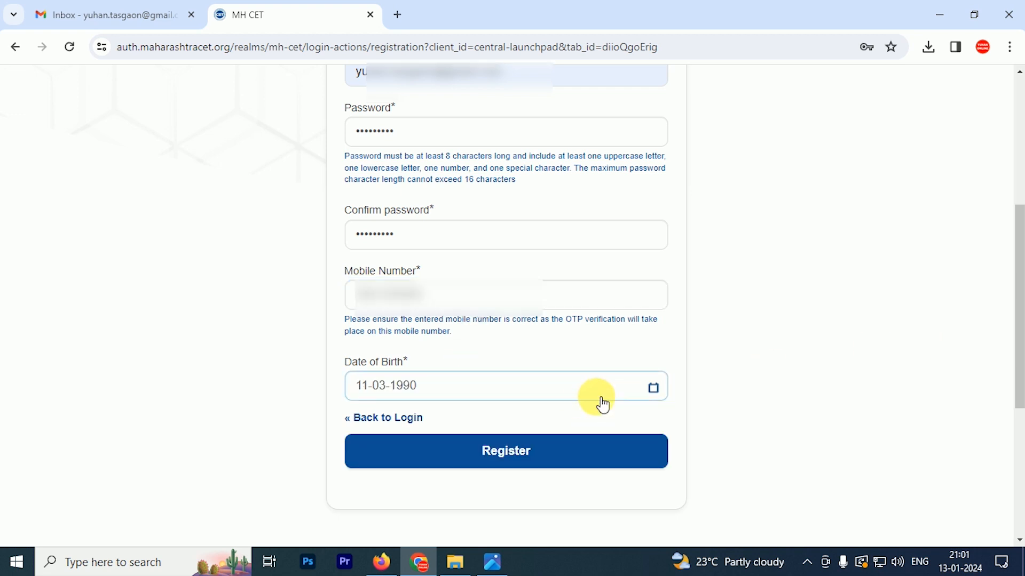
scroll(599, 402, "up", 6)
scroll(601, 393, "down", 6)
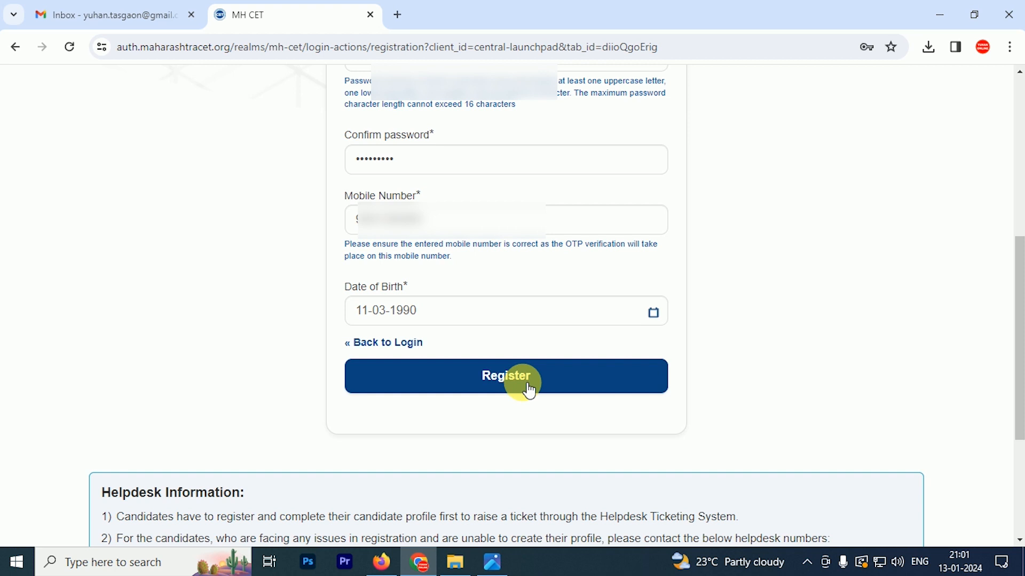
left_click(528, 383)
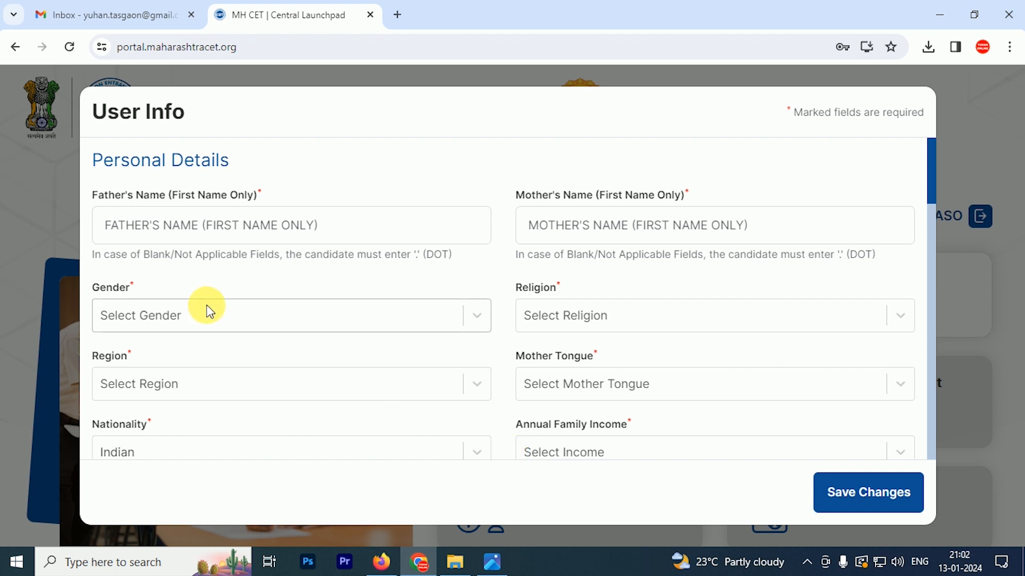
Enter the father's and mother's first names
left_click(327, 231)
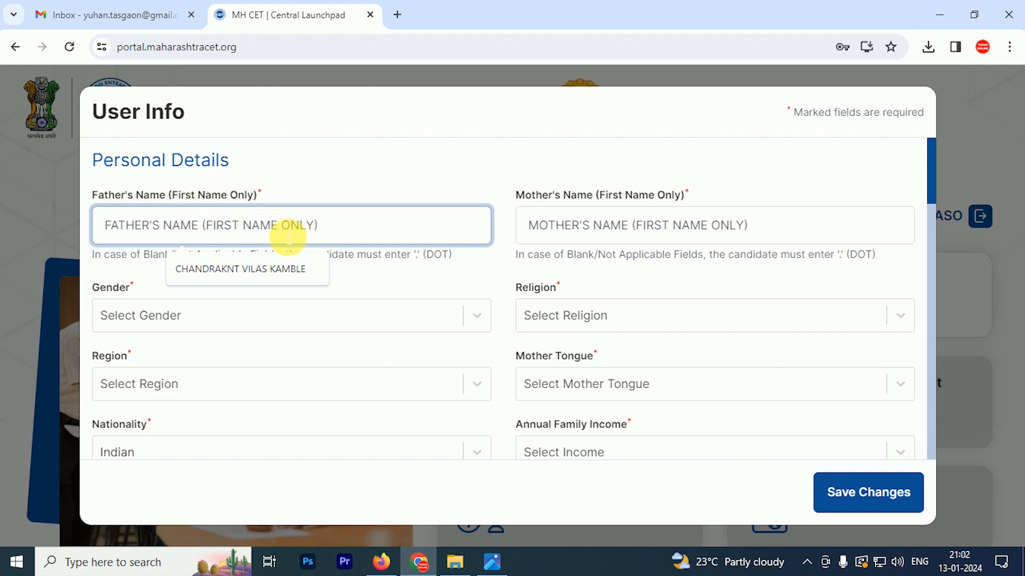
type("CHANDASO")
key("Tab")
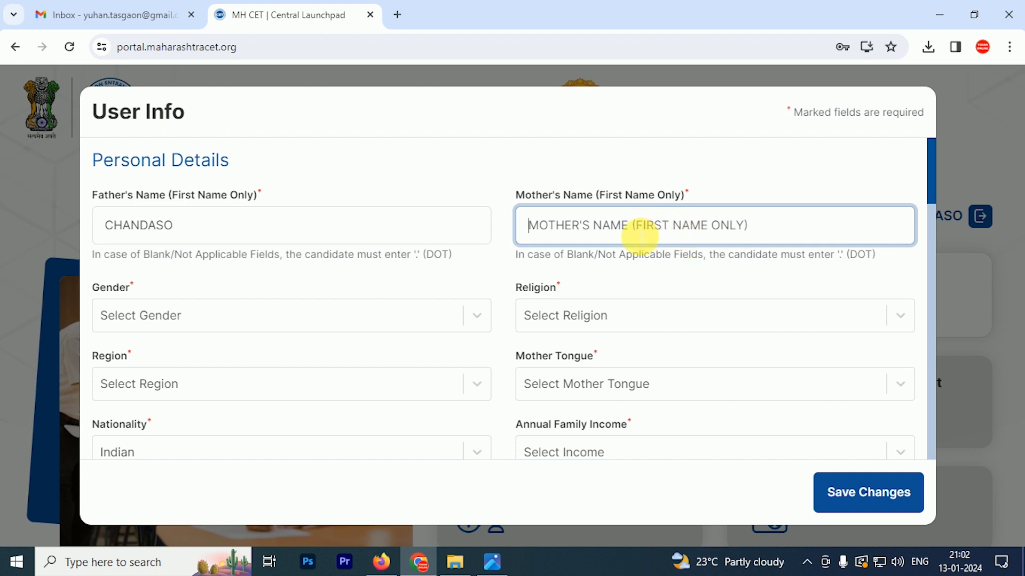
left_click_drag(594, 194, 677, 213)
left_click(677, 234)
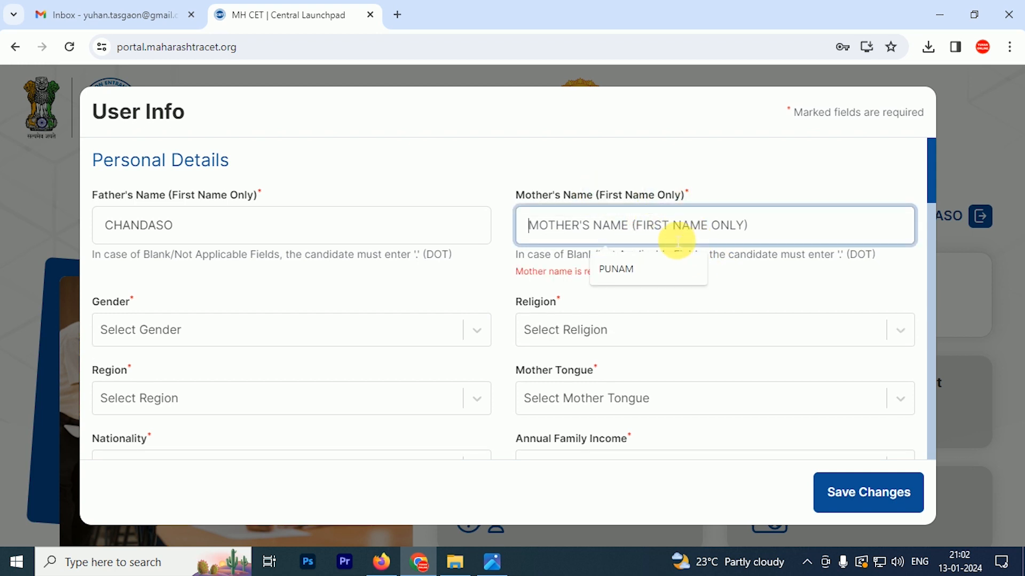
Set gender Male, religion Muslim, region Rural, mother tongue Marathi, income 50,001 - 1,00,000, UnMarried
left_click(195, 251)
left_click(126, 287)
left_click(630, 243)
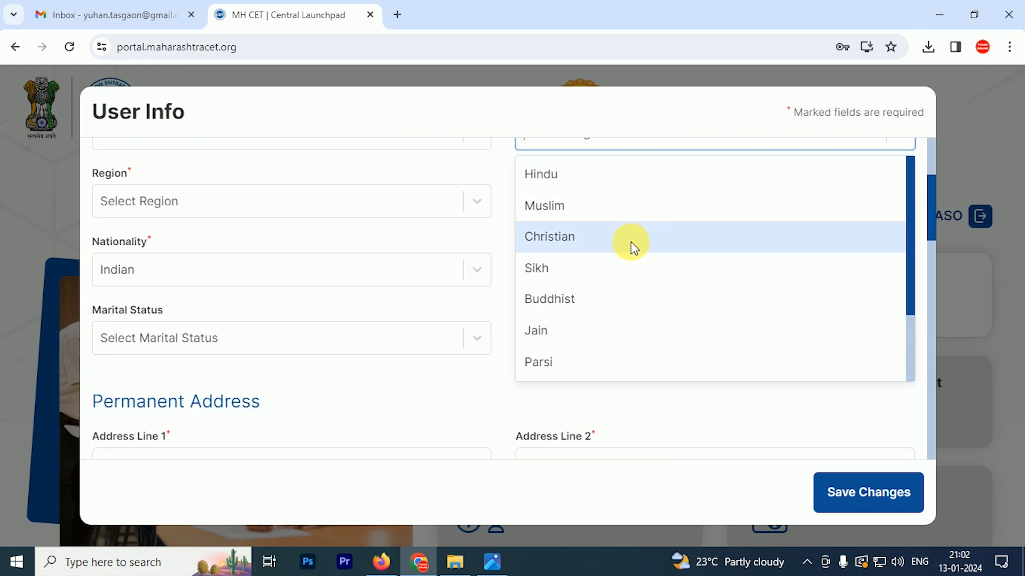
left_click(244, 285)
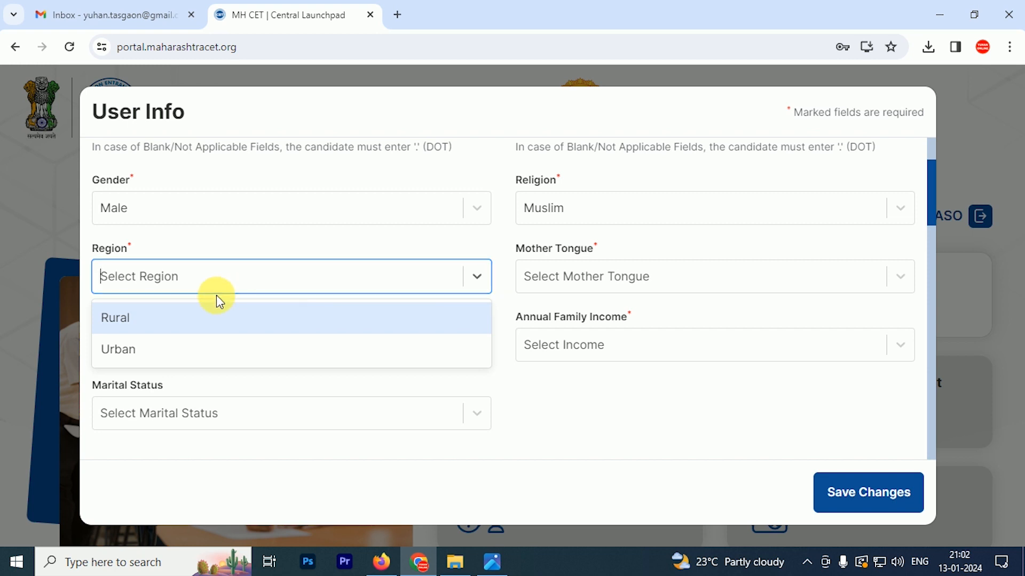
left_click(124, 324)
left_click(613, 286)
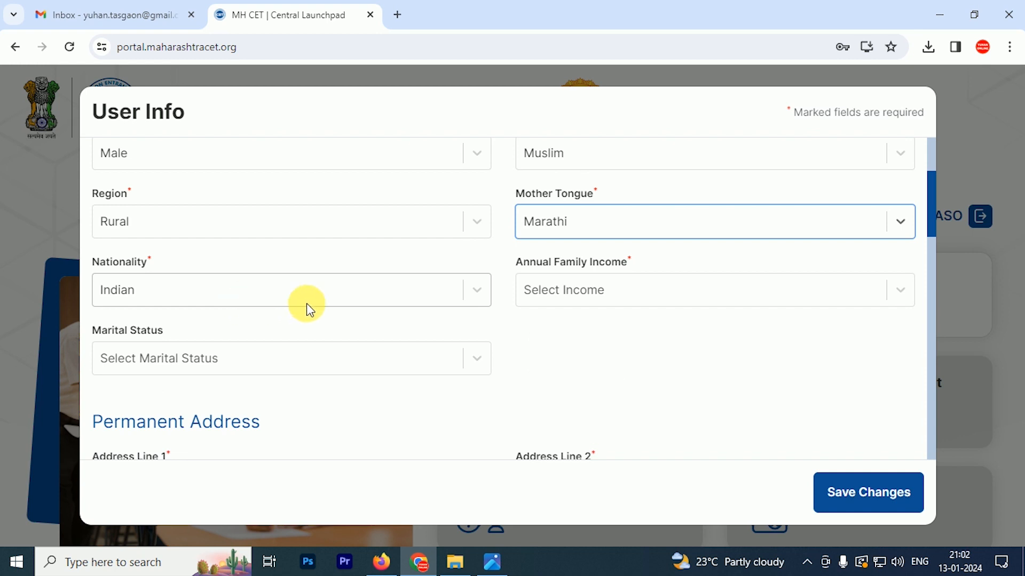
left_click(676, 304)
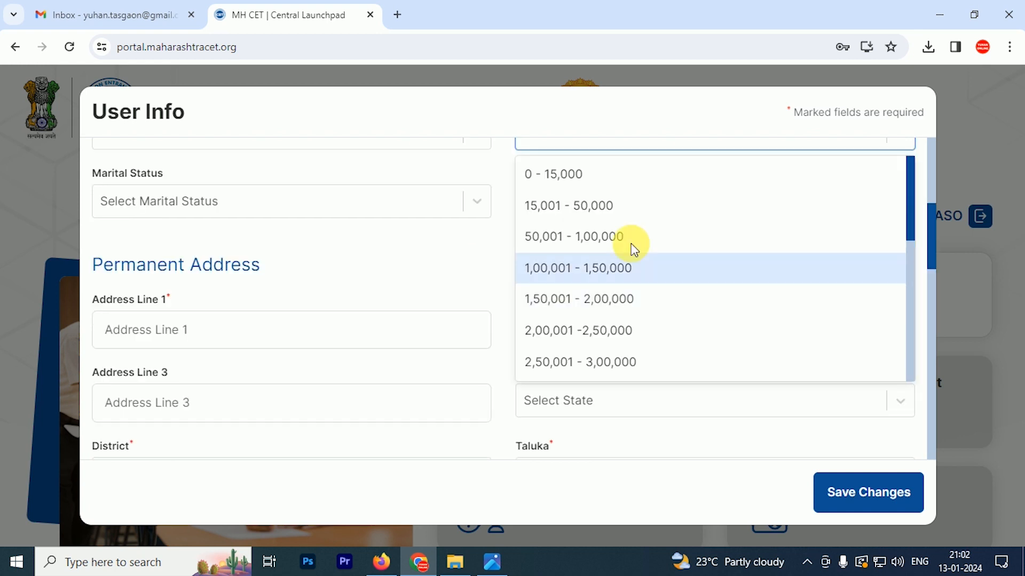
left_click(612, 238)
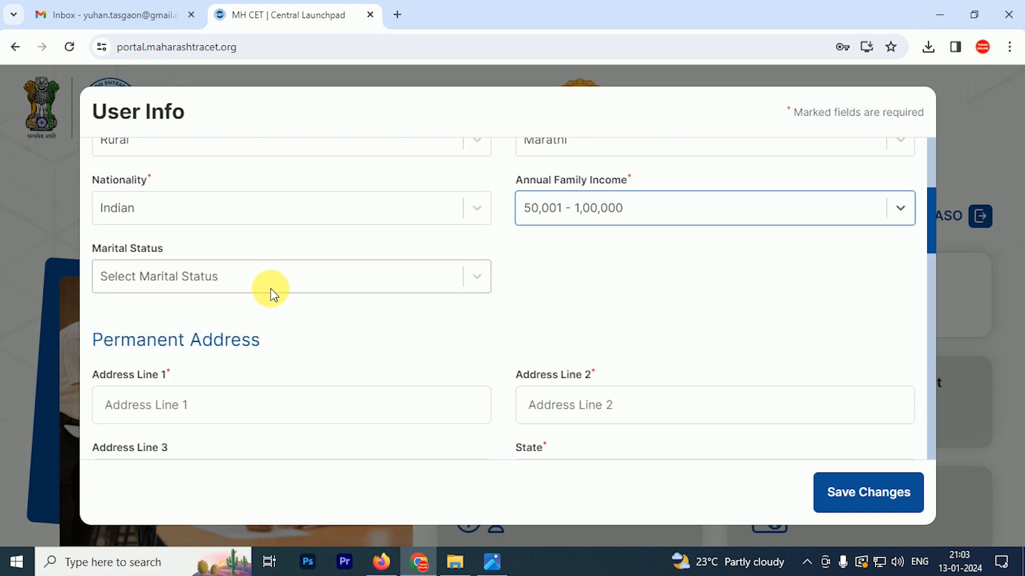
left_click(276, 277)
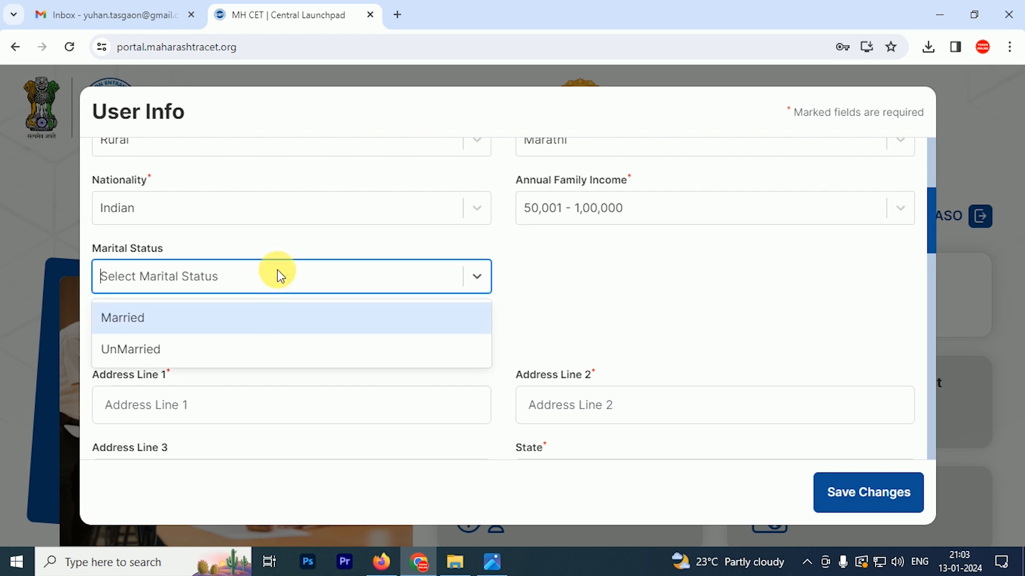
left_click(136, 350)
scroll(307, 272, "down", 3)
scroll(315, 267, "down", 2)
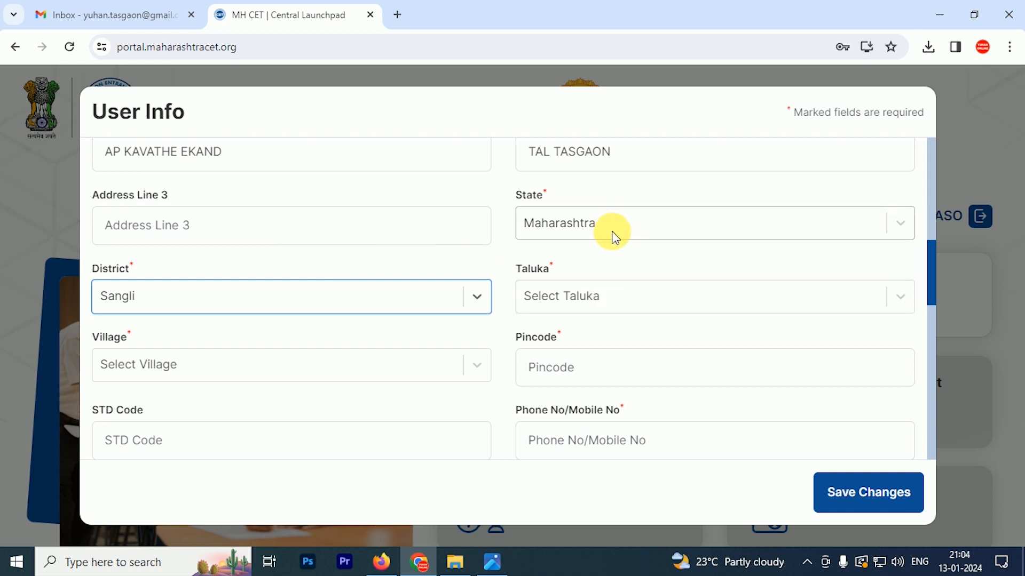
Choose the permanent address taluka and village, and enter the pincode
left_click(638, 304)
left_click(636, 298)
left_click(251, 211)
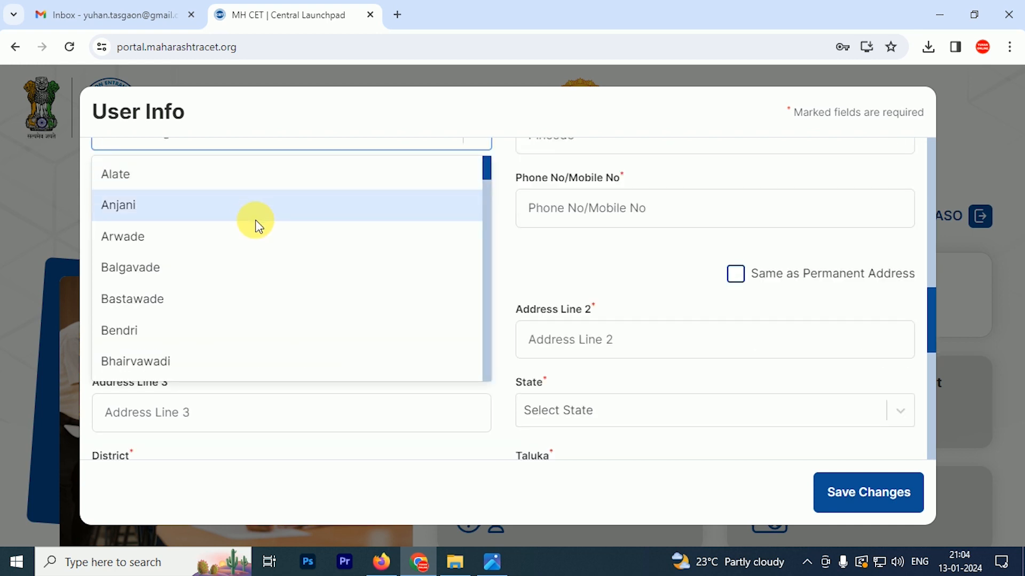
type("KV")
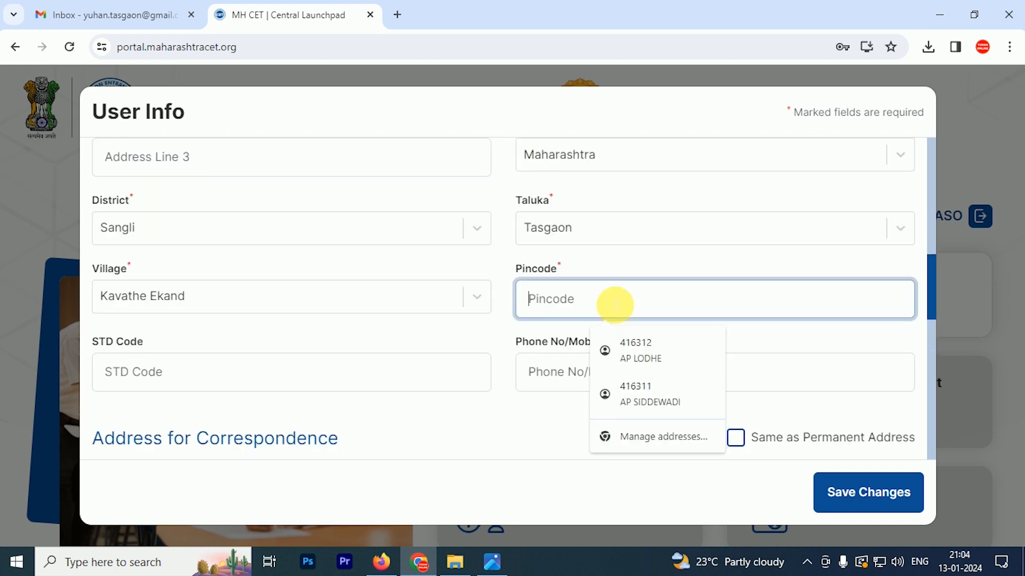
type("416307")
key("Tab")
Enter the phone number and tick Same as Permanent Address for correspondence
left_click(630, 376)
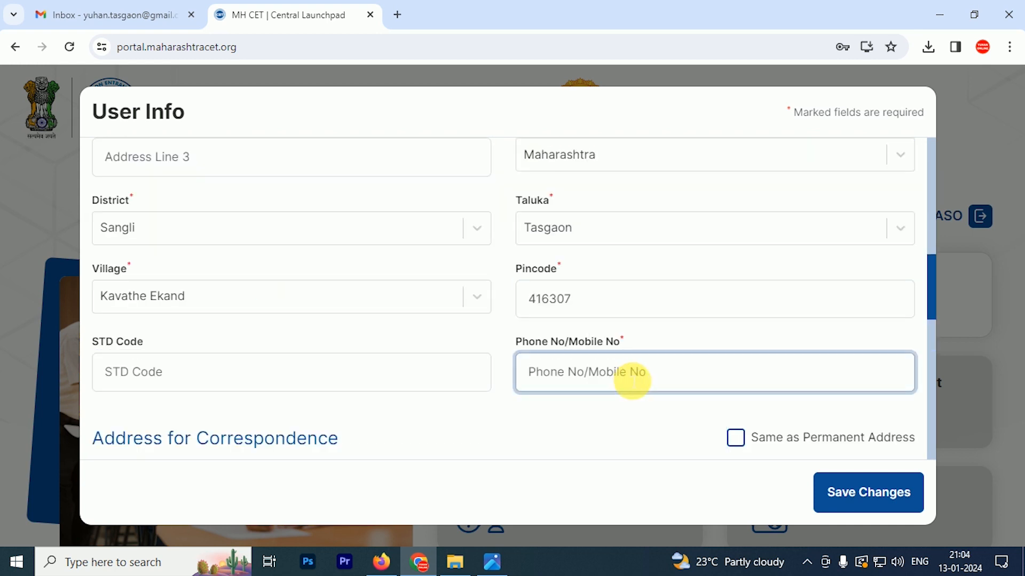
type("95")
scroll(613, 346, "down", 1)
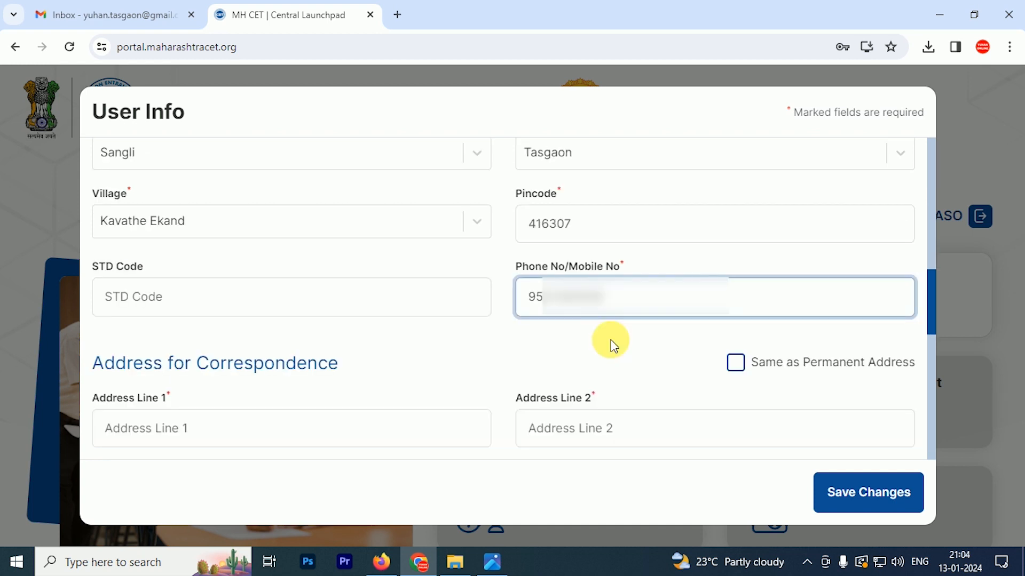
left_click(735, 363)
scroll(573, 256, "down", 2)
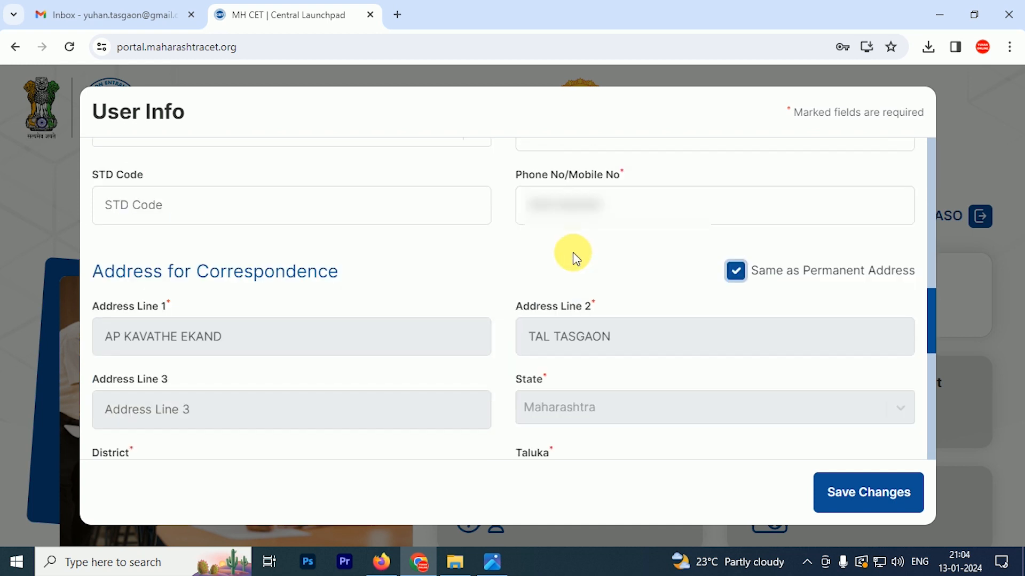
scroll(573, 256, "up", 1)
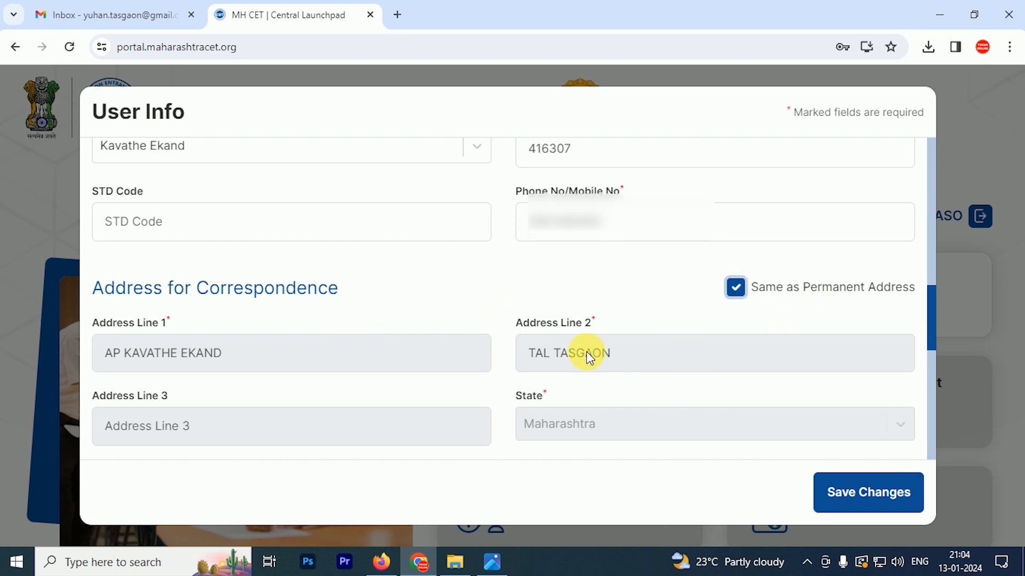
scroll(562, 315, "down", 3)
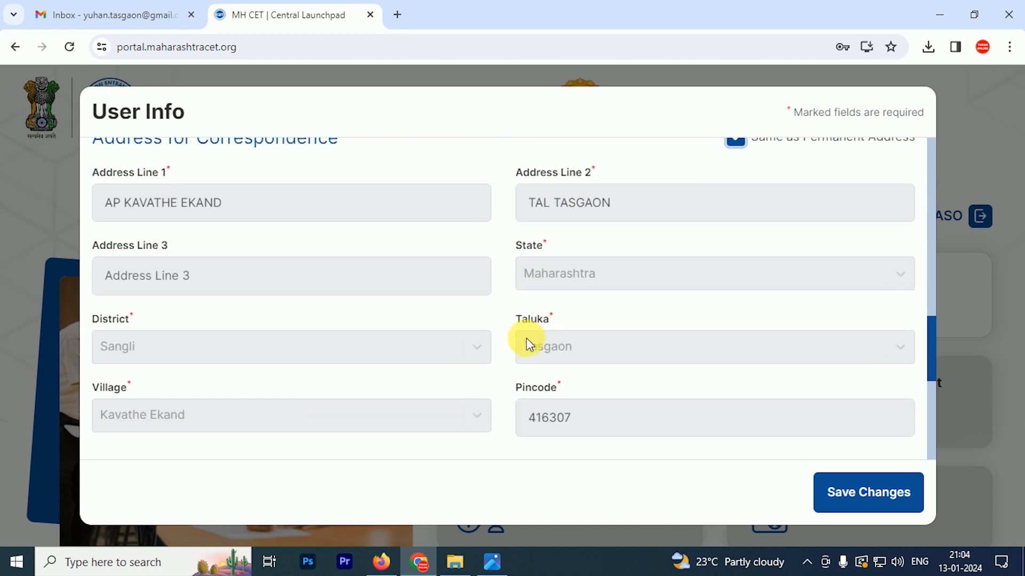
scroll(525, 338, "down", 4)
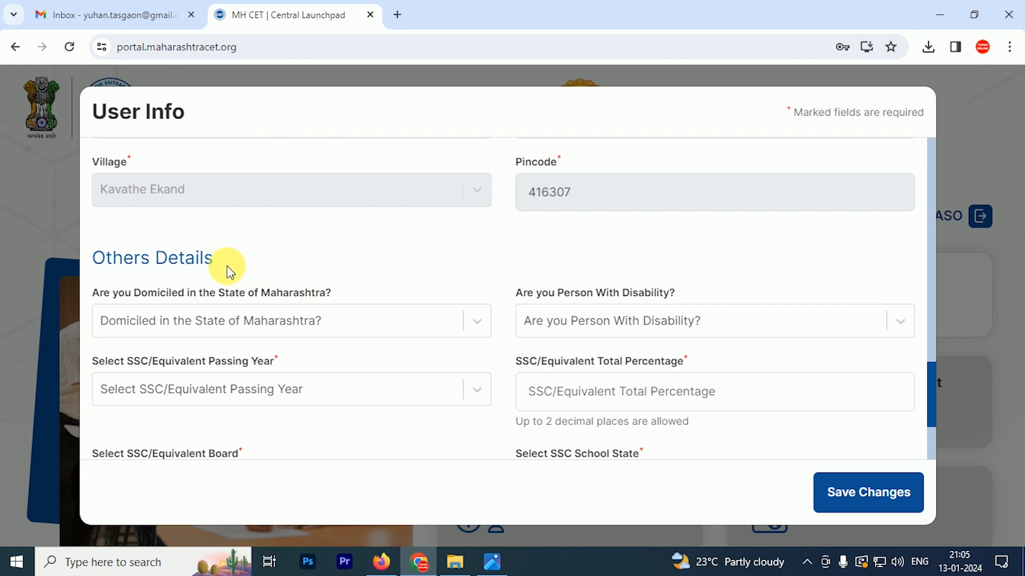
Answer Maharashtra domicile Yes, minority details No and disability No
left_click(325, 312)
left_click(336, 285)
left_click(335, 288)
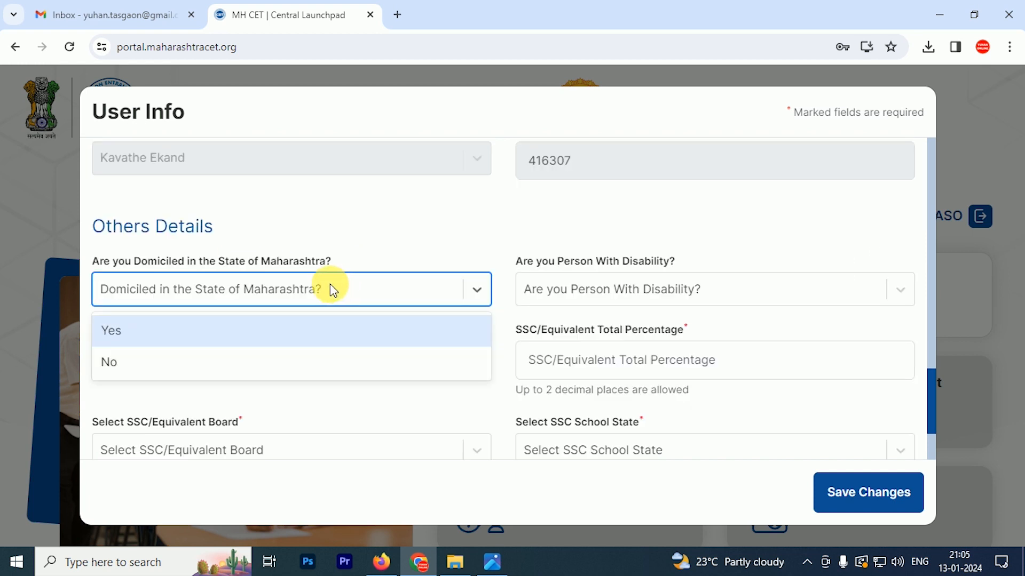
left_click(126, 332)
left_click(638, 291)
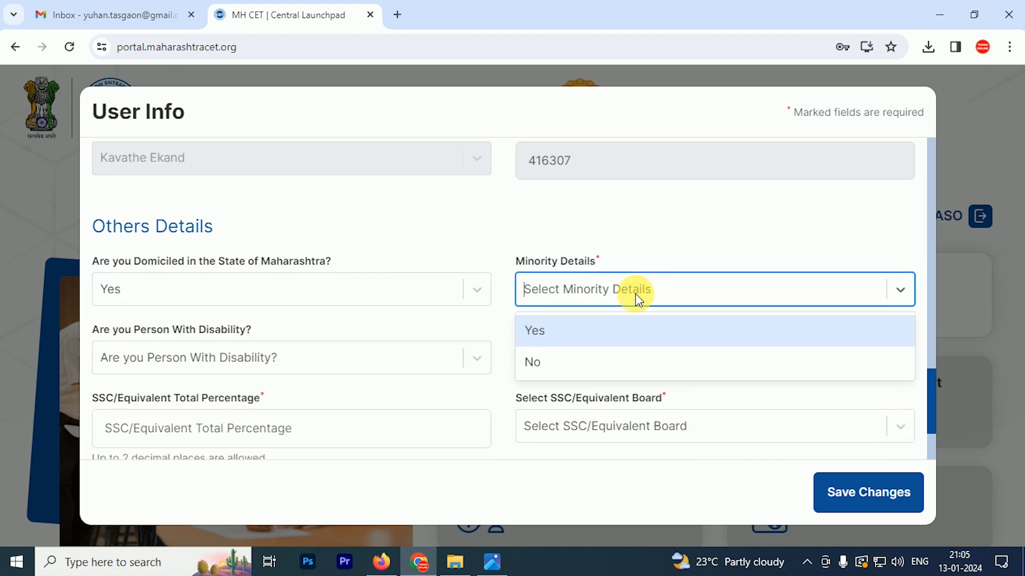
left_click(539, 362)
scroll(274, 235, "down", 2)
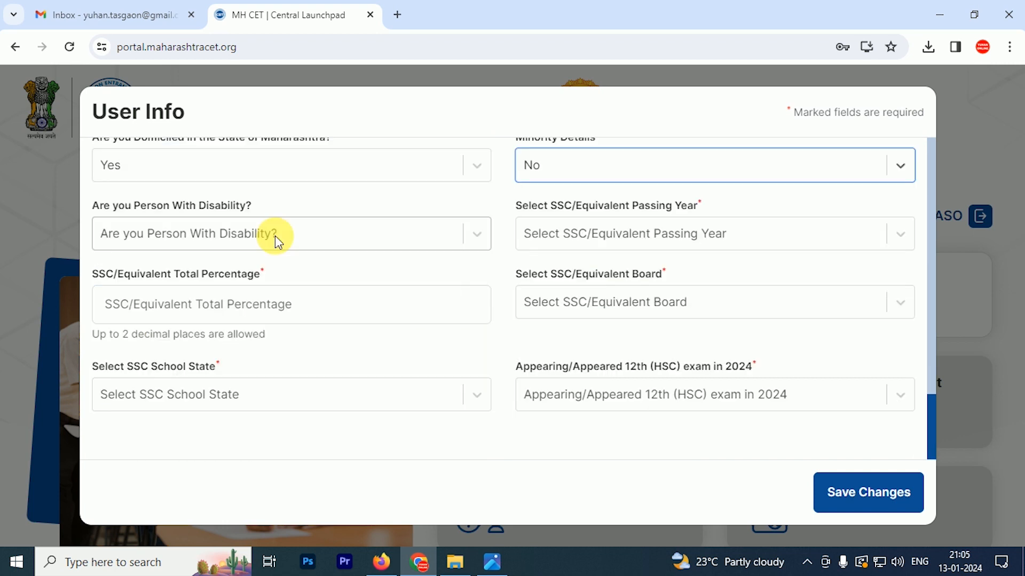
left_click(274, 235)
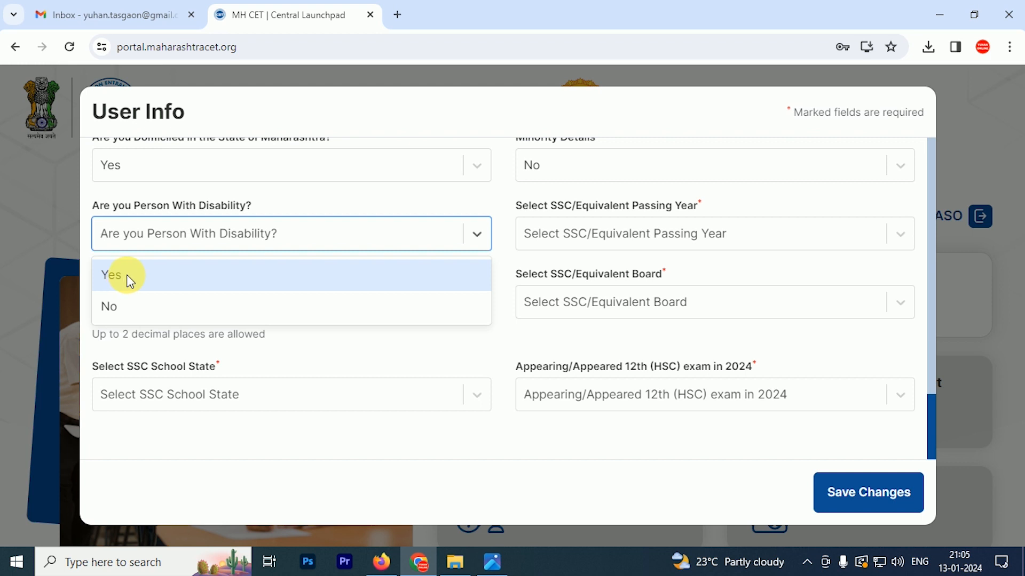
left_click(121, 312)
Enter SSC year 2006, 70 percent, Maharashtra State Board, school state Maharashtra
left_click(587, 232)
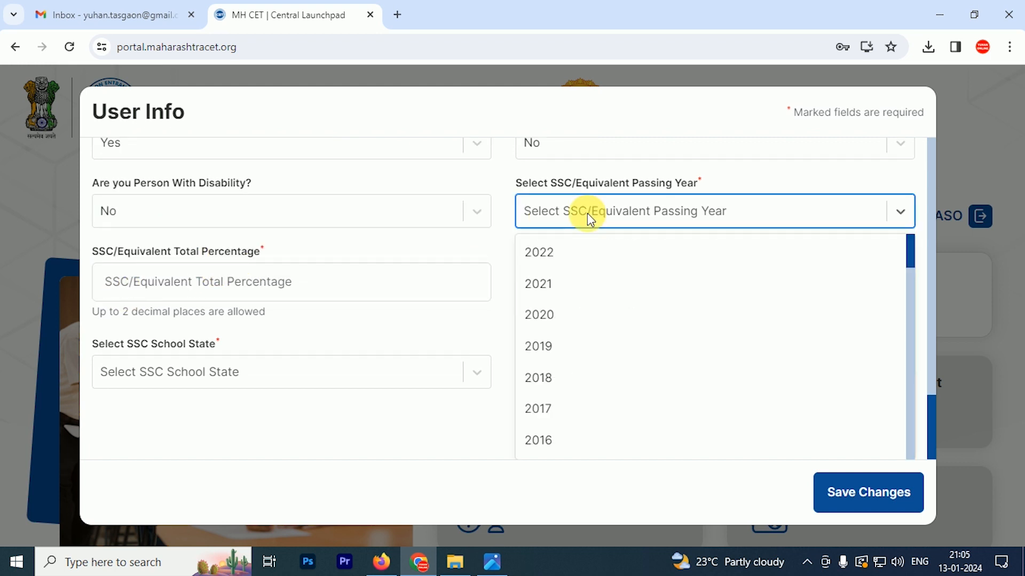
type("2006")
key("Return")
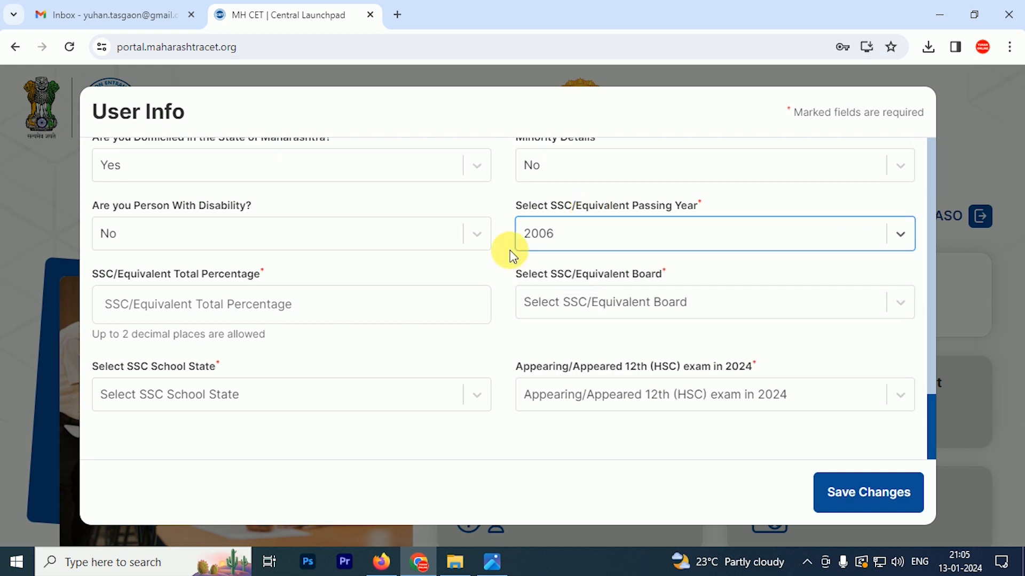
left_click(312, 308)
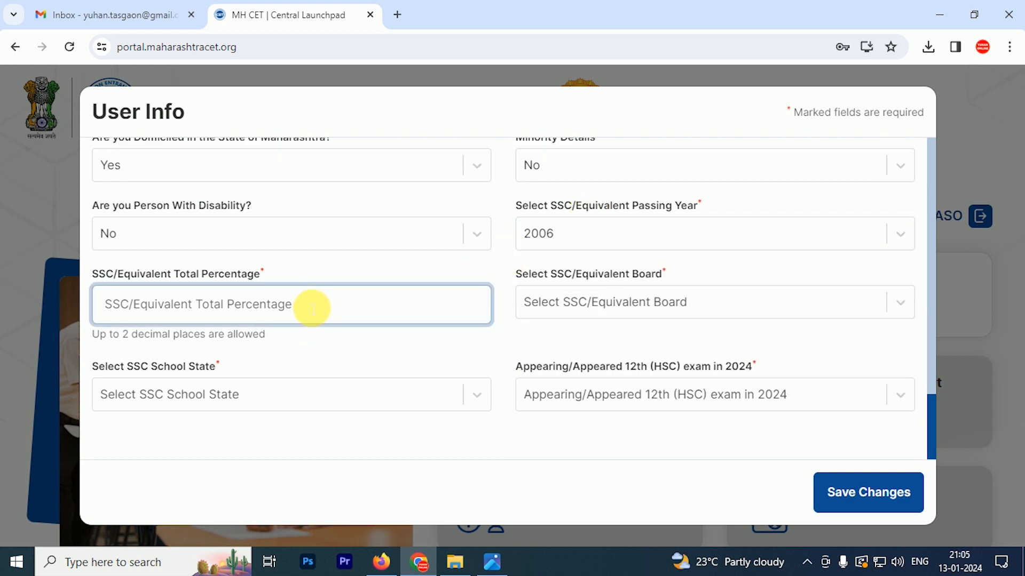
type("70")
left_click(629, 302)
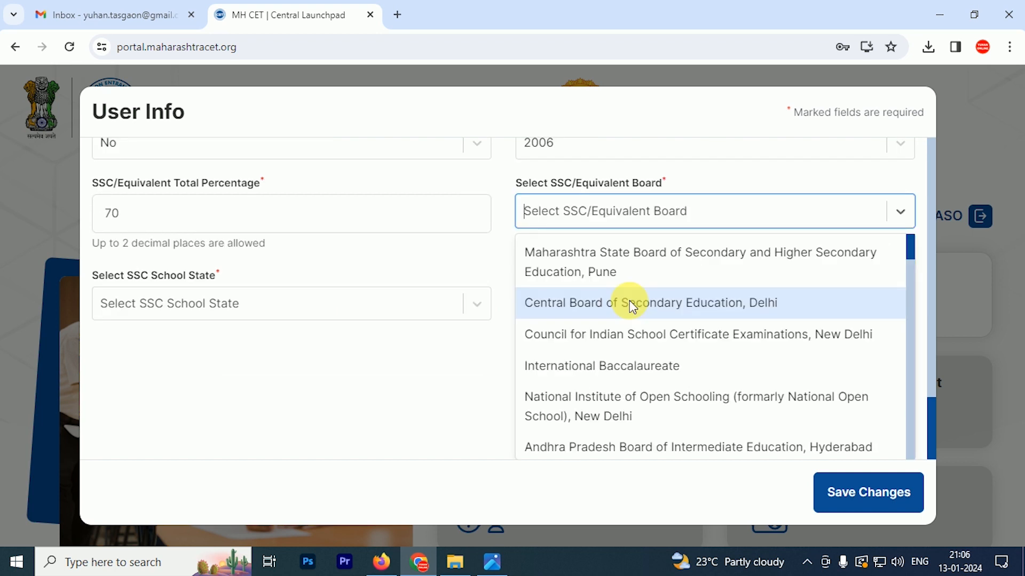
left_click(629, 300)
left_click(238, 303)
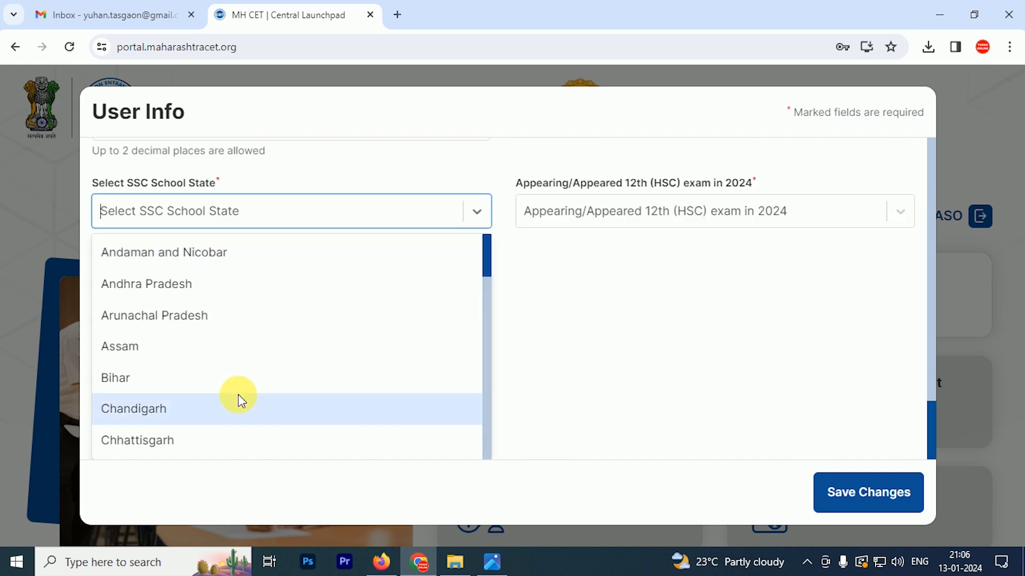
type("MAHA")
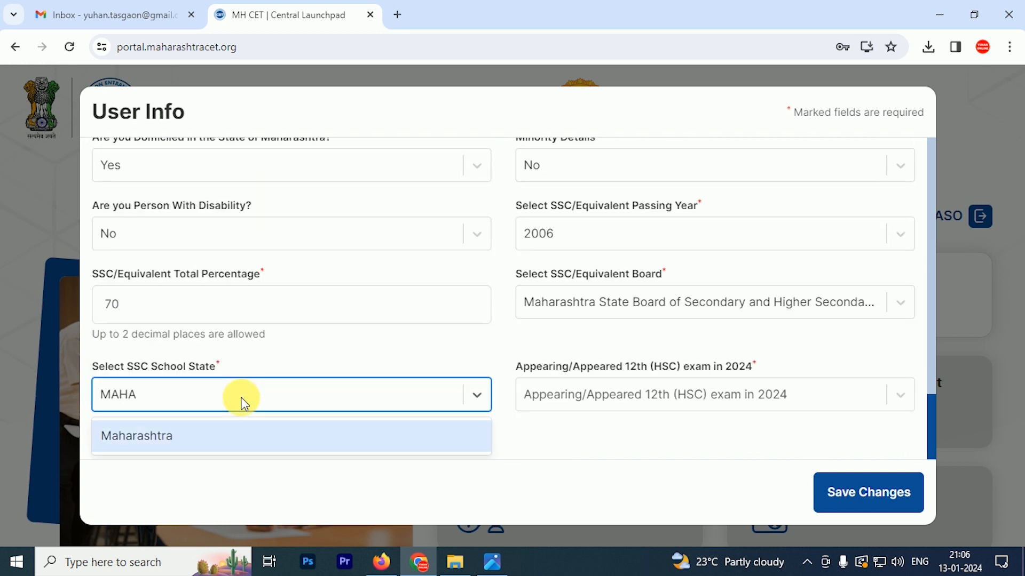
left_click(183, 432)
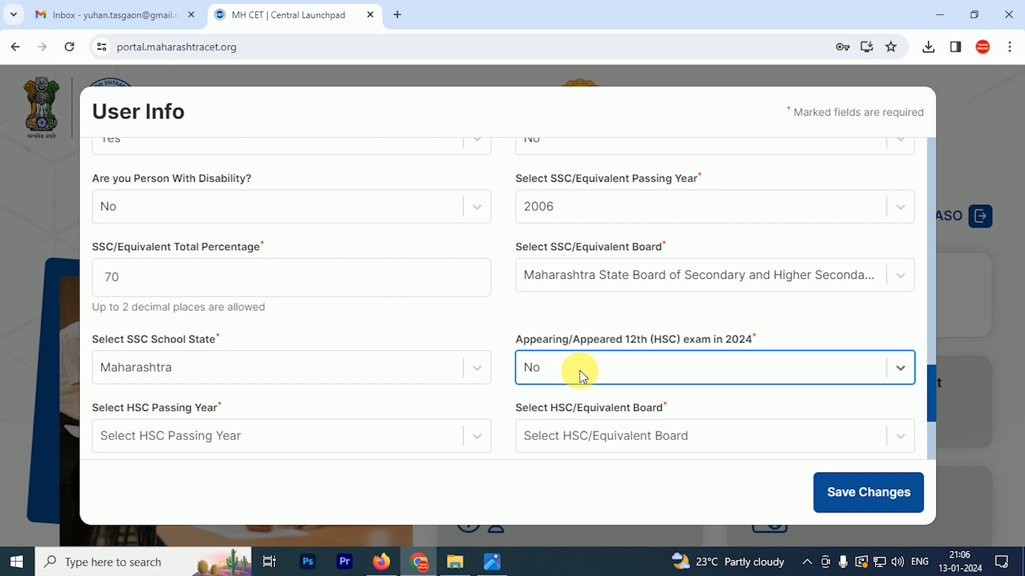
Set HSC passing year 2008, board Maharashtra State Board and marks type Percentage
left_click(245, 436)
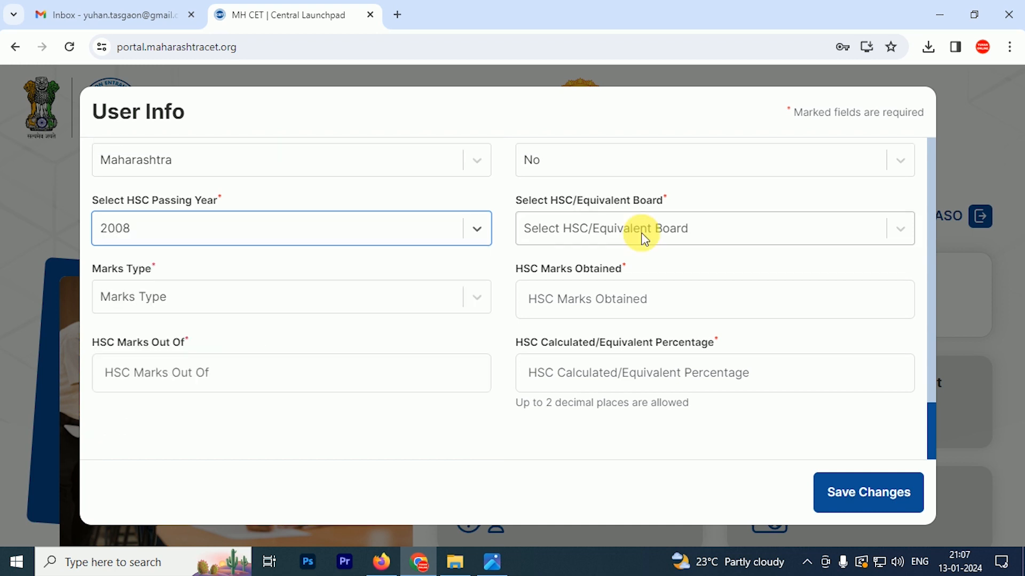
left_click(642, 233)
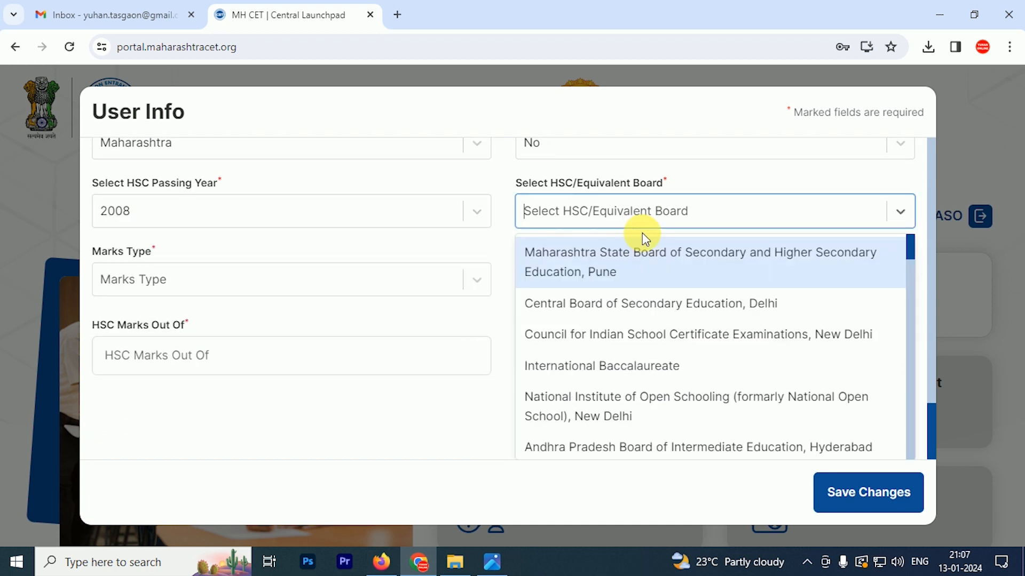
left_click(655, 266)
left_click(262, 300)
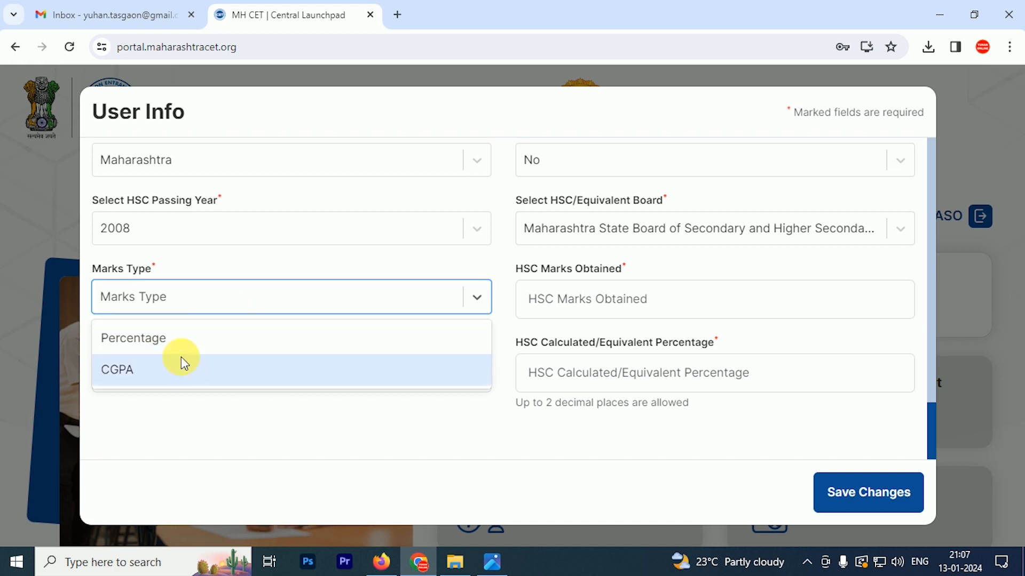
left_click(171, 345)
Enter 350 of 600 HSC marks (58.33%) and save the user info
left_click(646, 320)
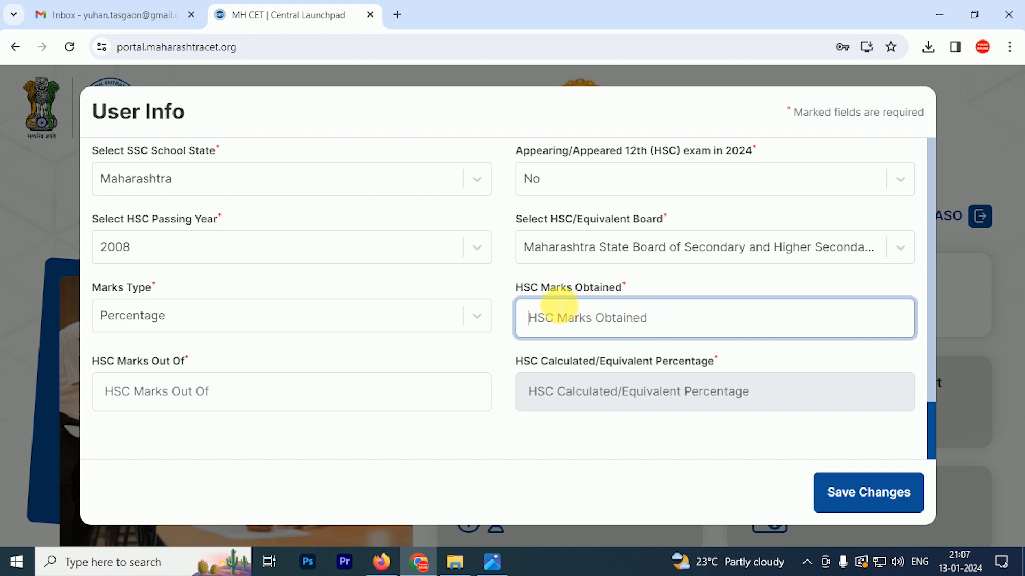
type("350")
left_click(152, 392)
type("600")
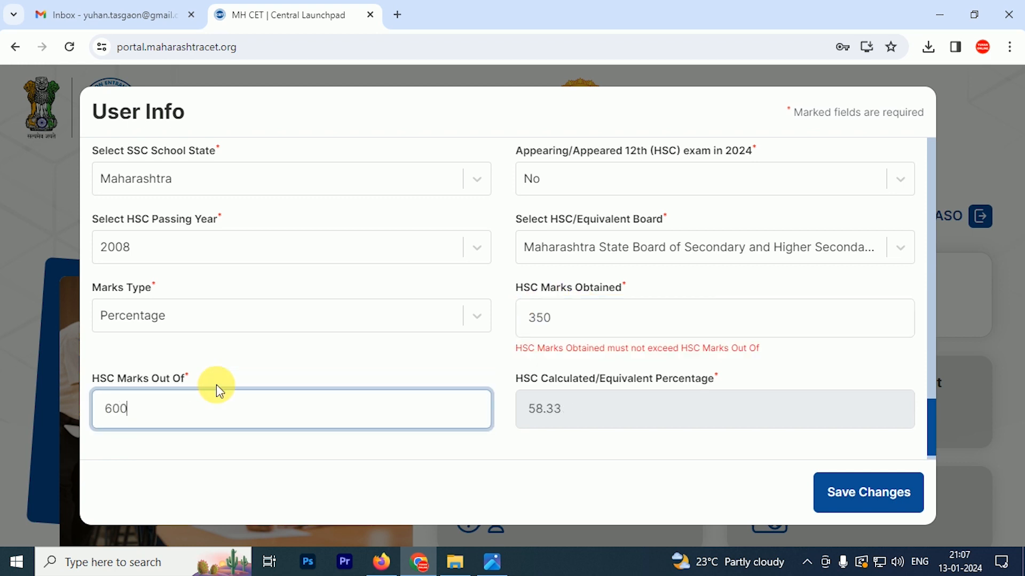
key("Tab")
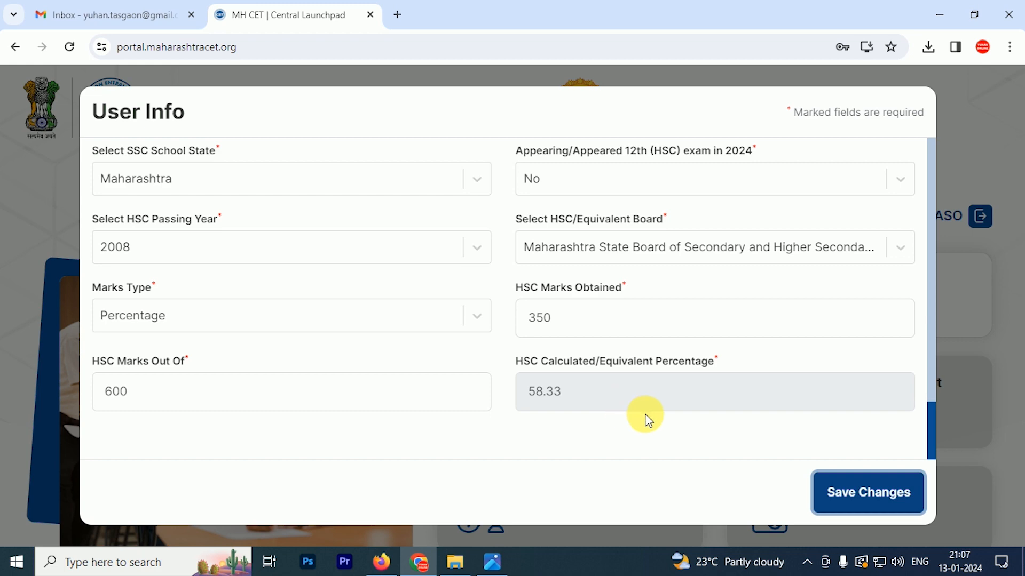
scroll(627, 394, "up", 15)
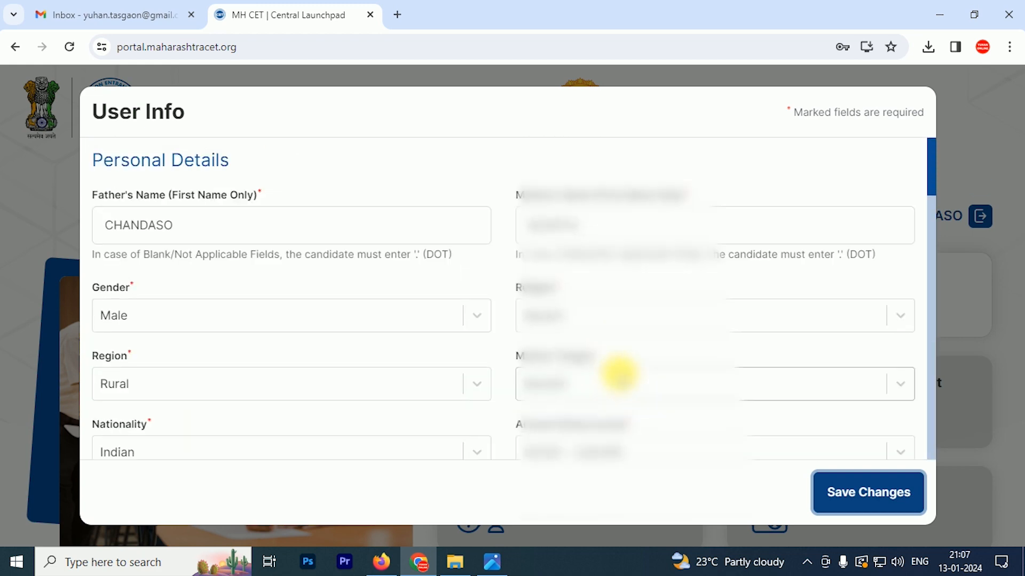
scroll(619, 373, "down", 15)
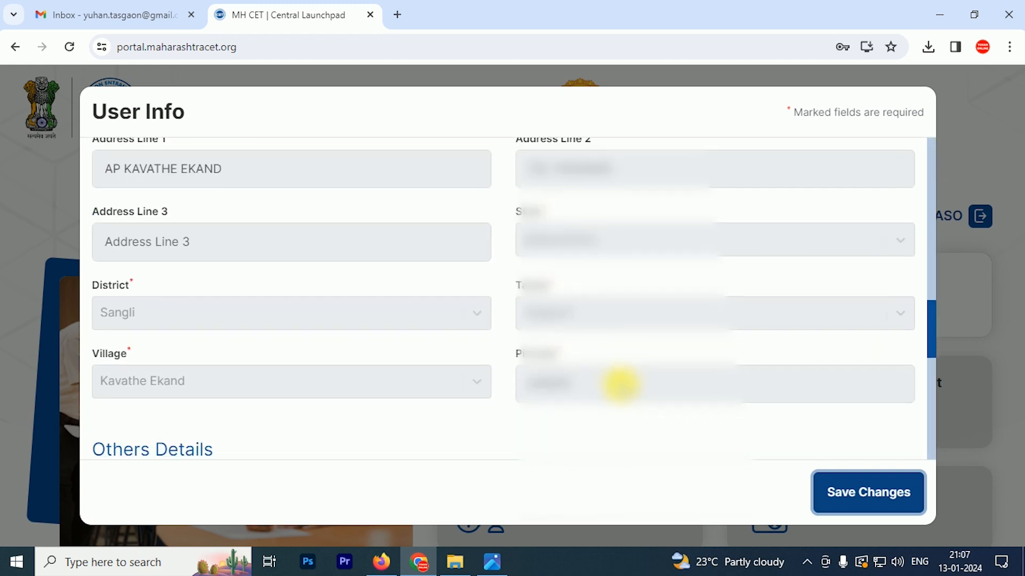
left_click(873, 492)
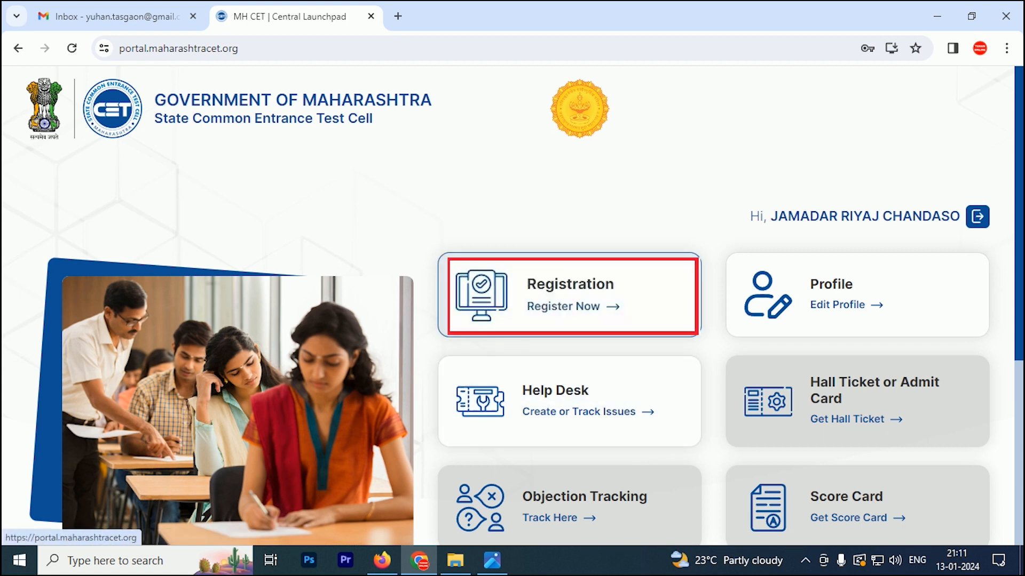
Open Registration and start MHT-CET 2024 under Technical Education UG in a new tab
left_click(563, 303)
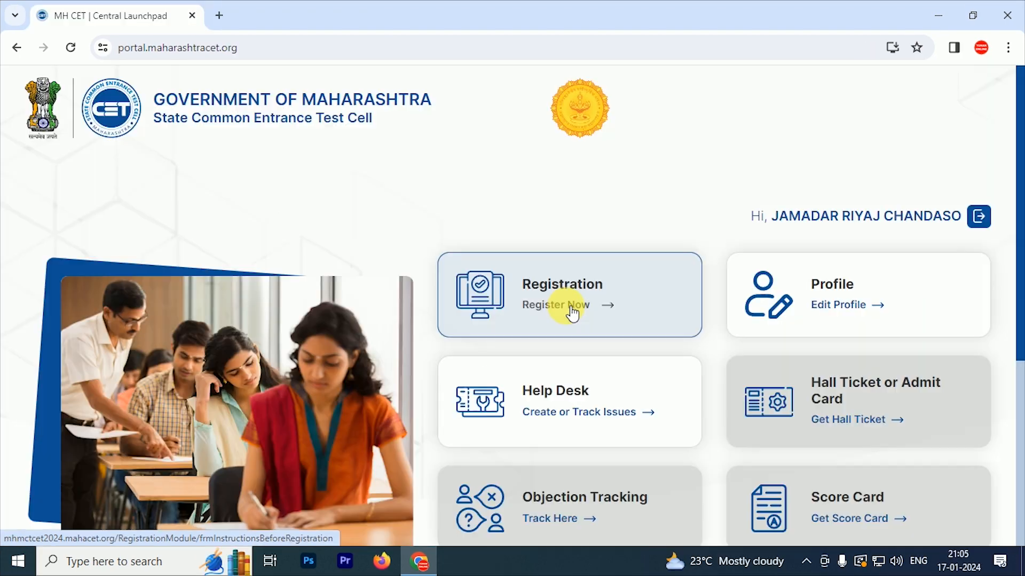
left_click(564, 302)
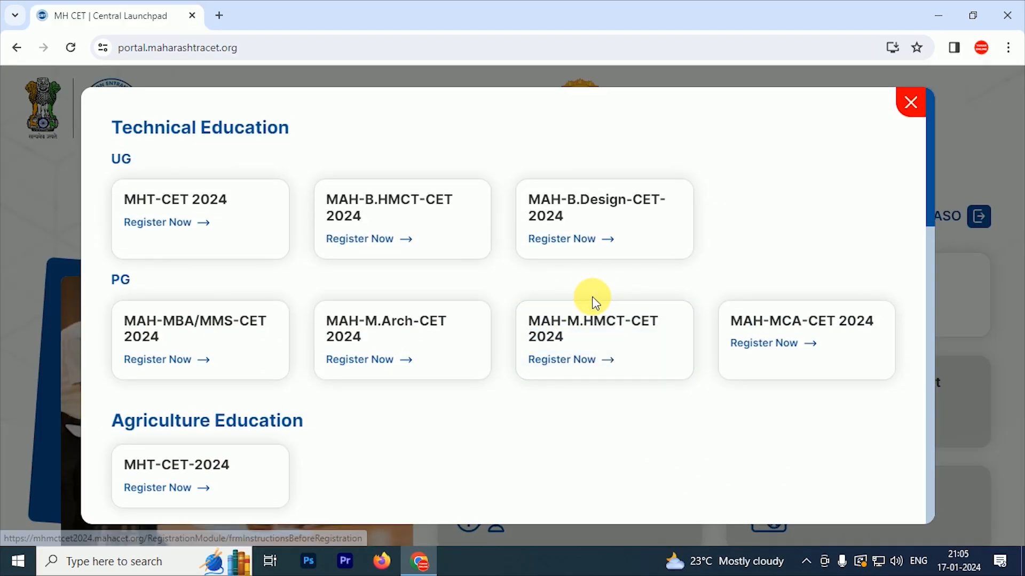
scroll(424, 259, "down", 10)
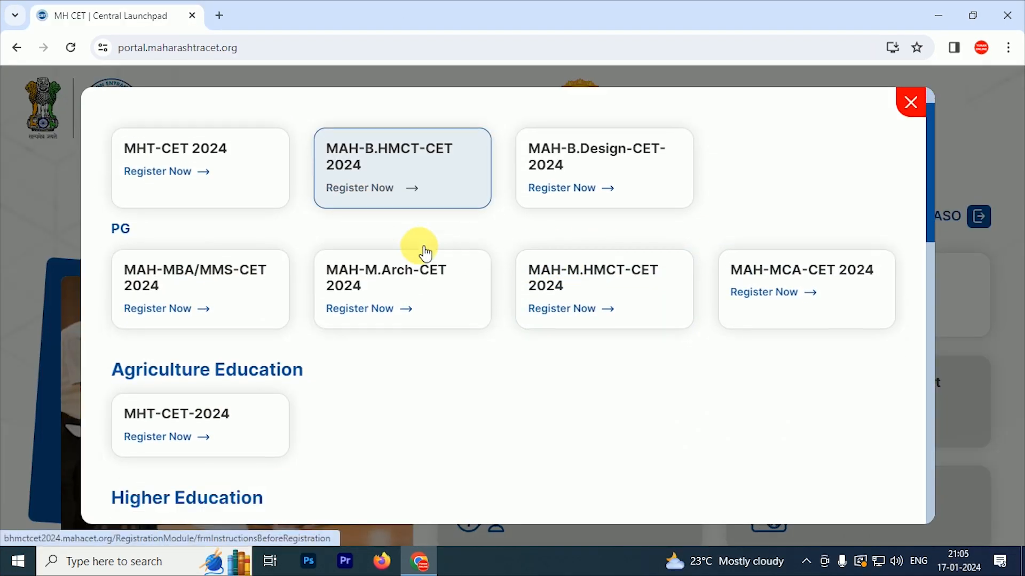
scroll(425, 260, "up", 10)
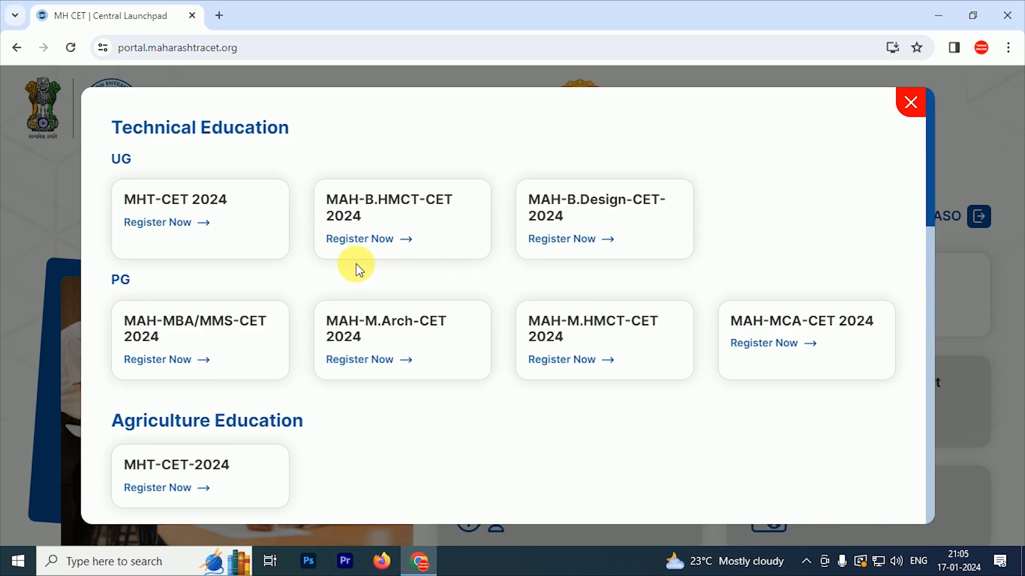
left_click(185, 223)
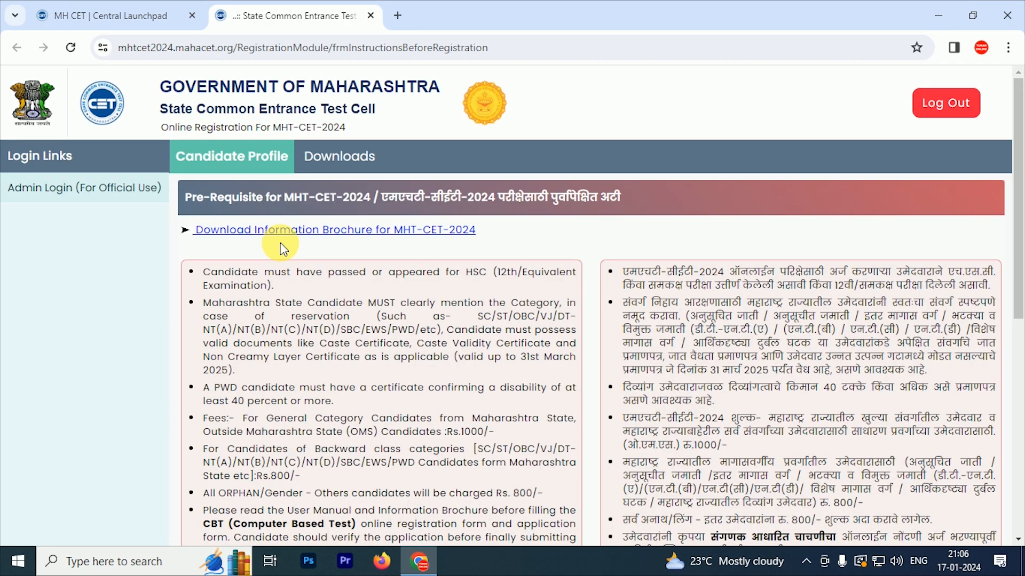
Review the MHT-CET-2024 instructions, tick the brochure declaration and choose I Accept and Proceed
scroll(275, 245, "down", 4)
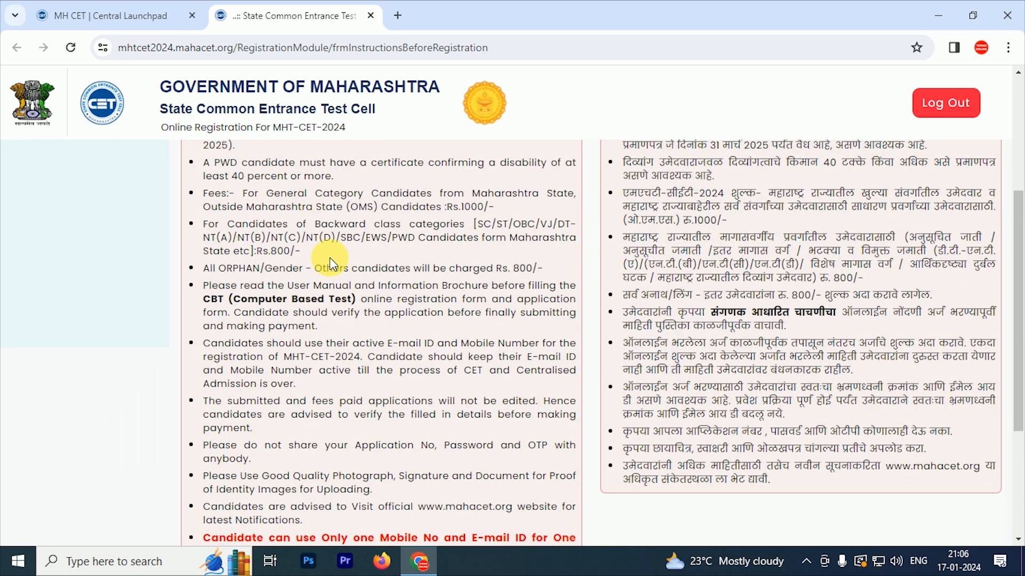
left_click_drag(315, 194, 356, 371)
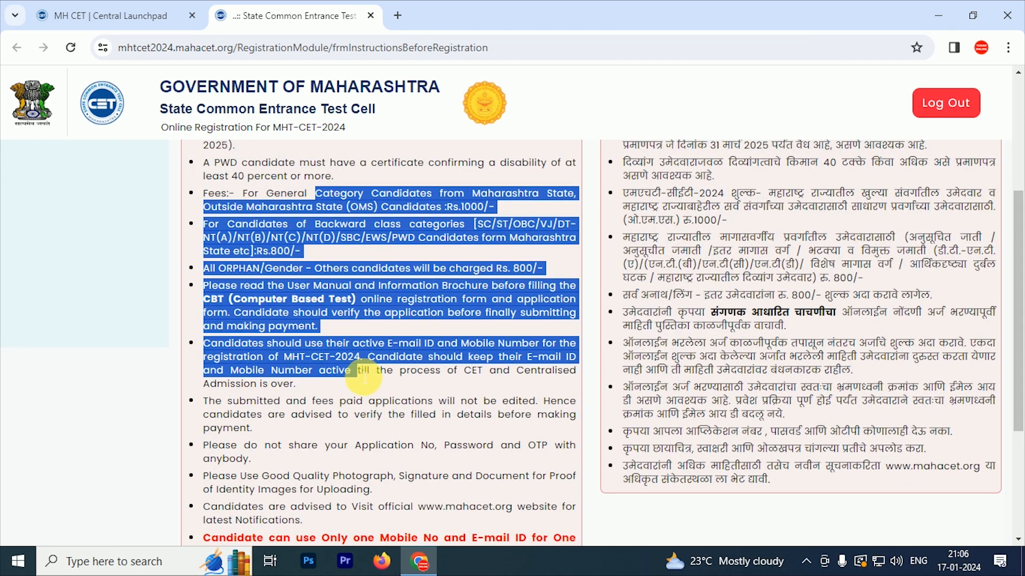
left_click_drag(683, 221, 754, 415)
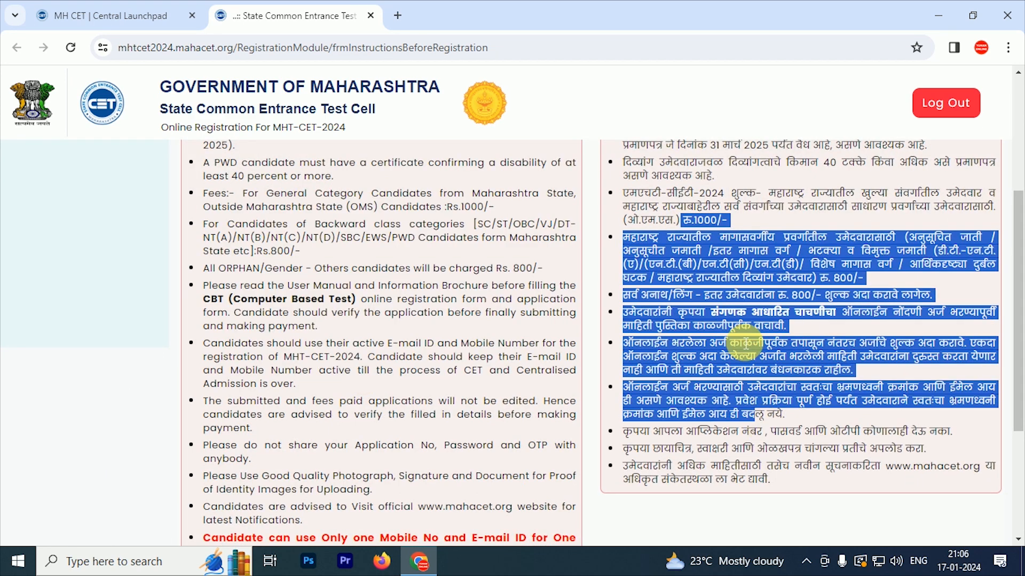
scroll(550, 304, "down", 4)
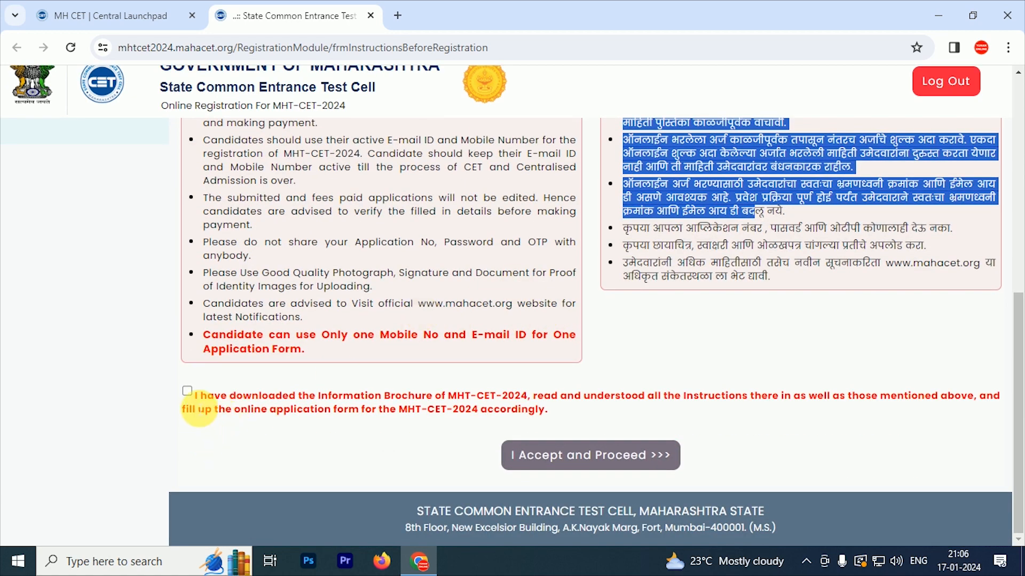
left_click(187, 393)
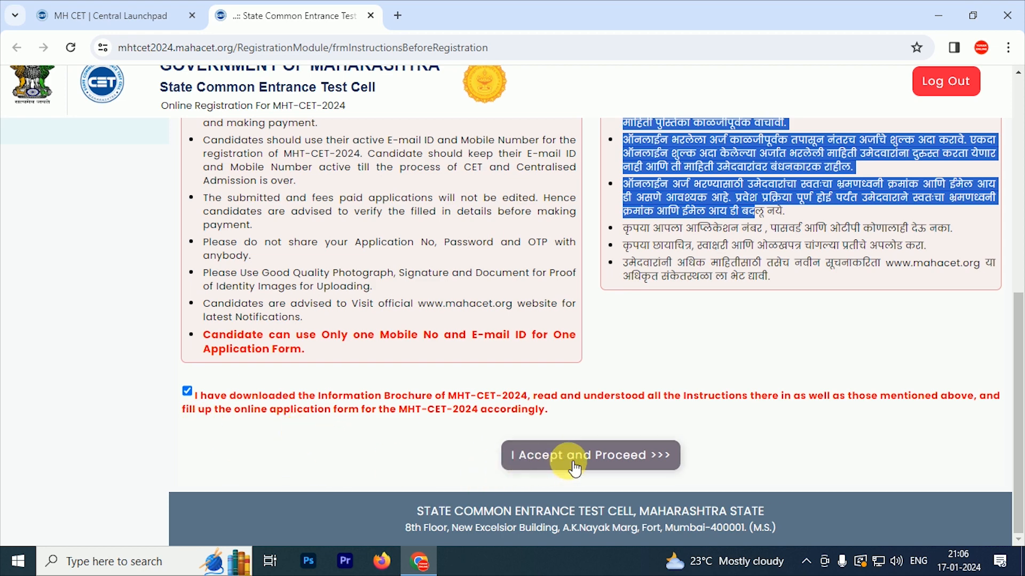
left_click(623, 462)
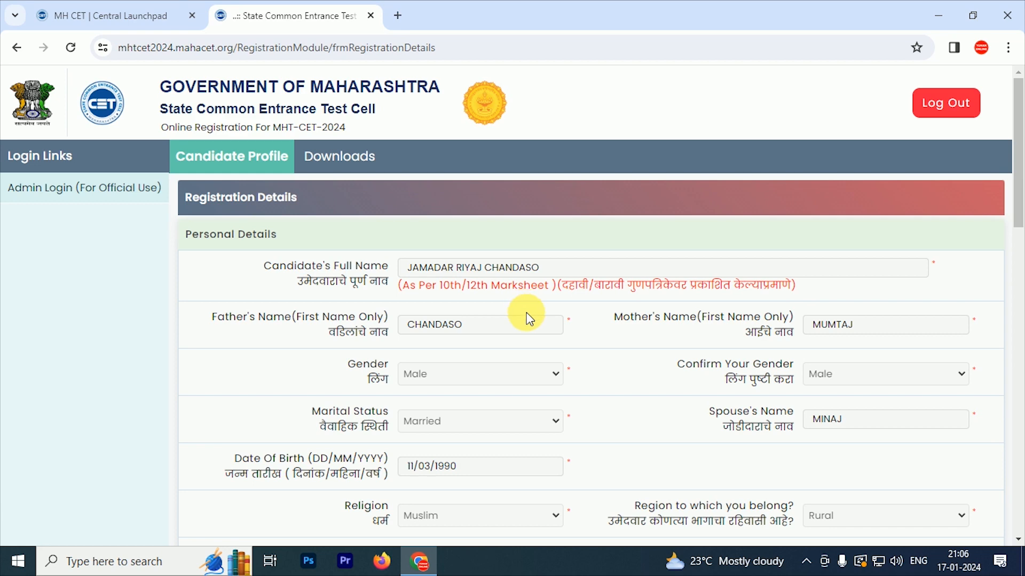
Enter the displayed security pin and Save & Proceed the registration details
scroll(555, 352, "down", 9)
scroll(567, 357, "down", 10)
left_click(651, 363)
type("MZY")
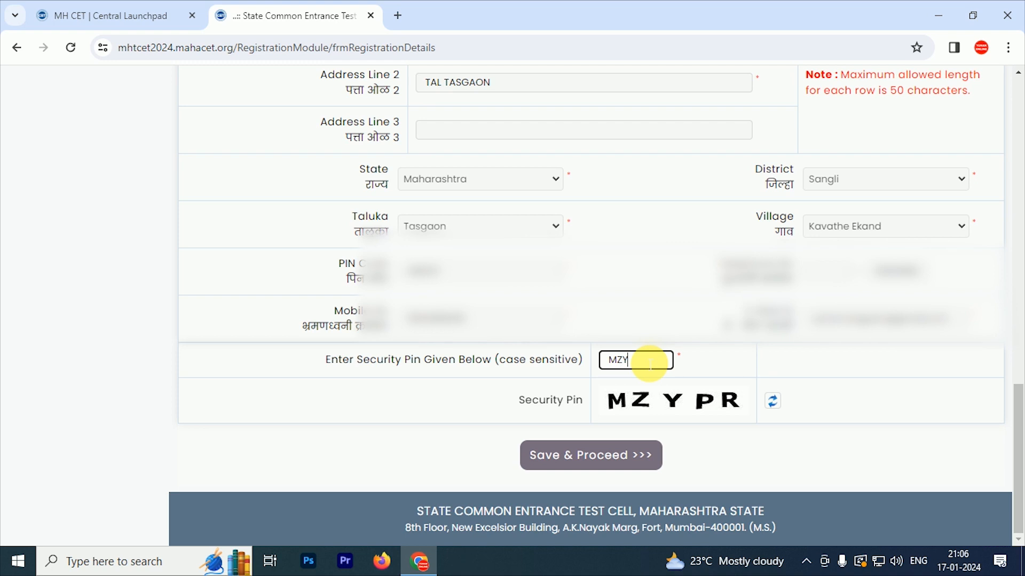
type("PR")
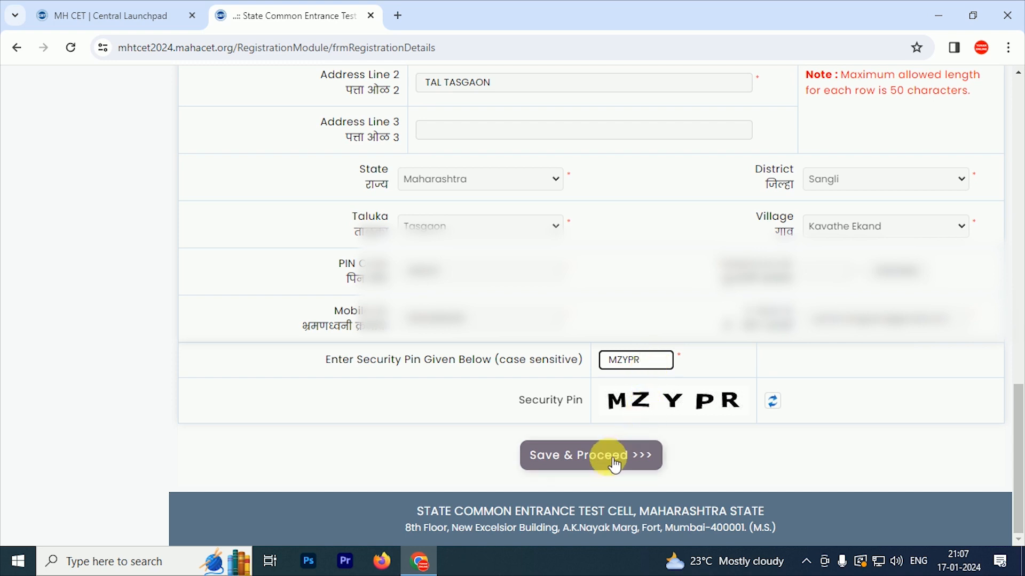
left_click(597, 468)
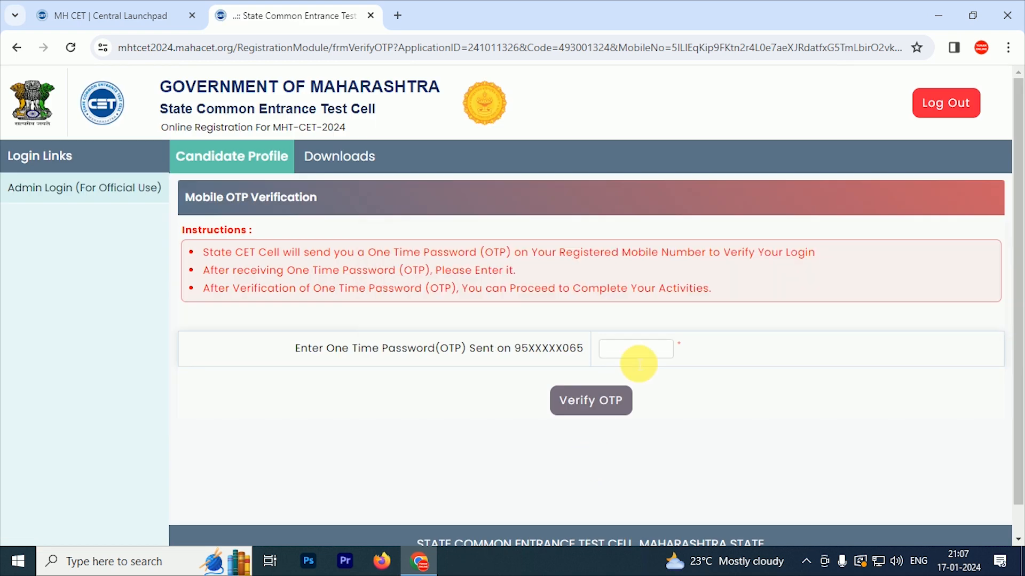
Enter and verify the mobile OTP, noting the newly issued application number
left_click(638, 357)
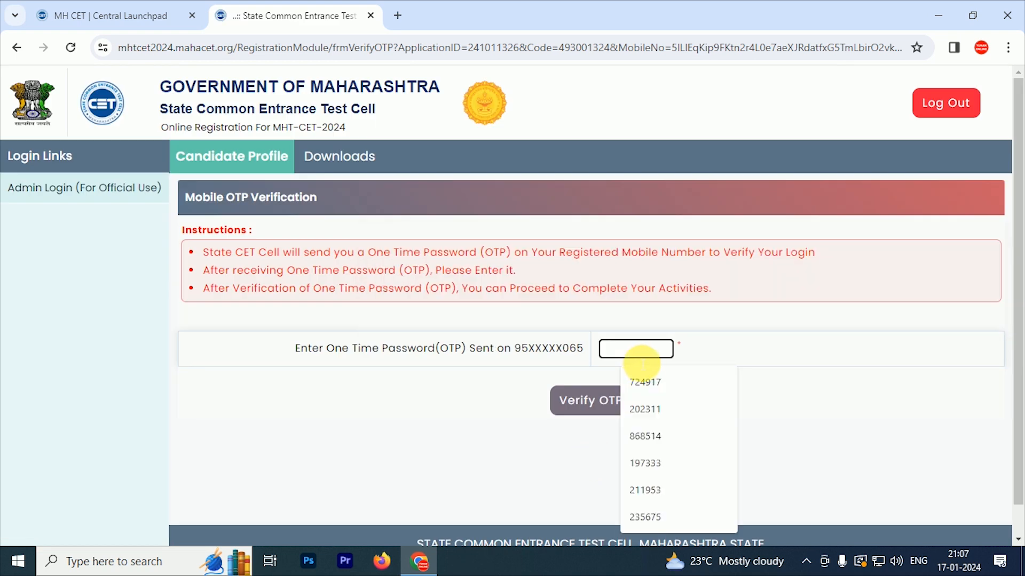
key("ctrl+v")
left_click(611, 395)
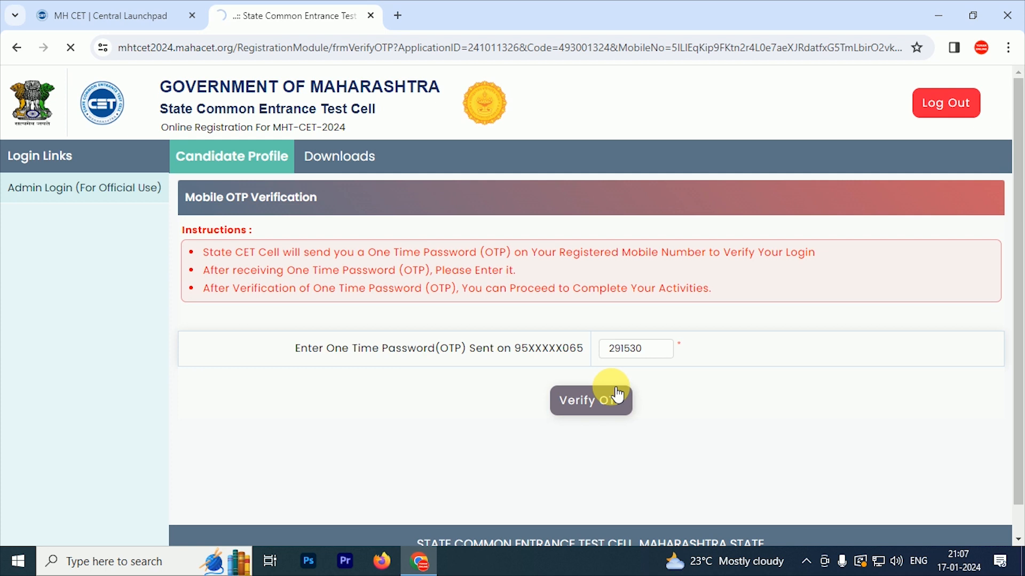
left_click_drag(496, 270, 664, 270)
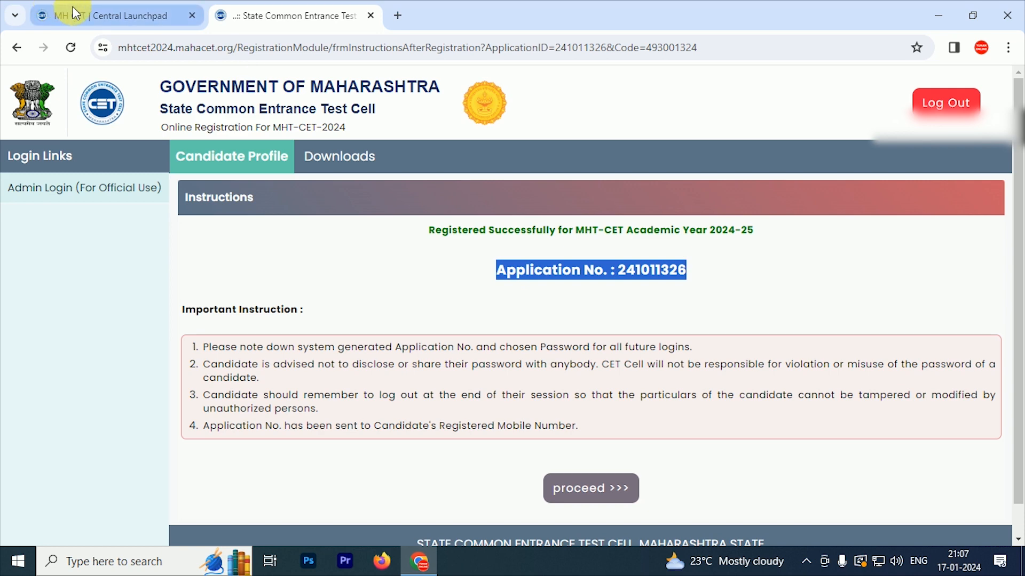
Proceed to the candidate home page and review the nine-step Registration Form Status table
scroll(706, 310, "down", 1)
left_click(593, 457)
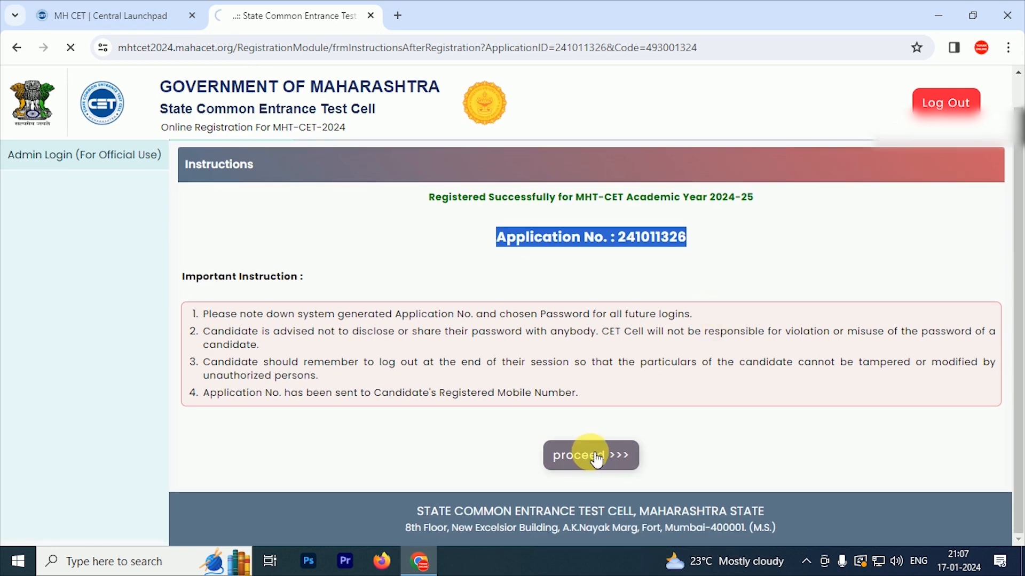
scroll(656, 389, "down", 3)
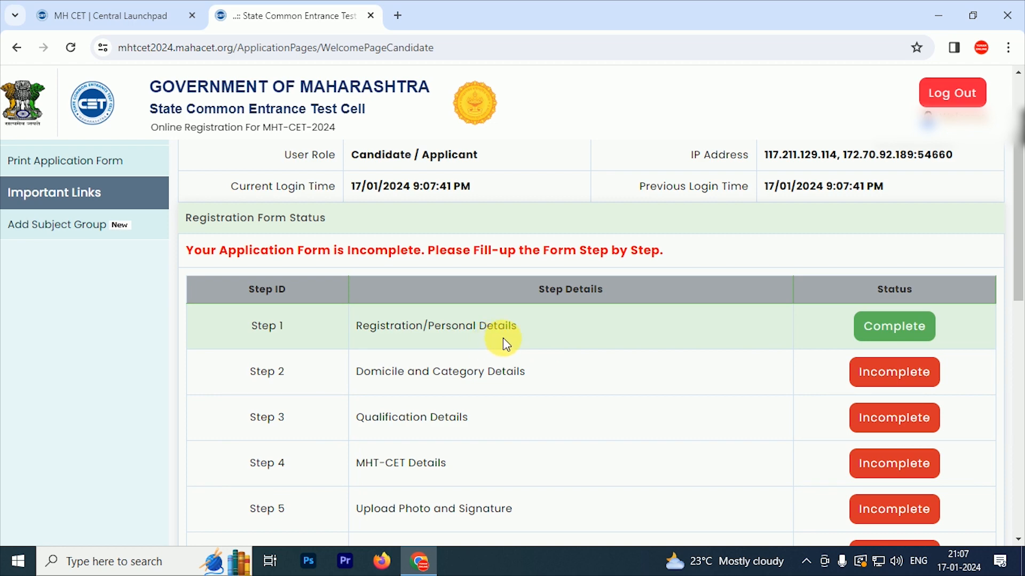
scroll(757, 341, "down", 3)
scroll(744, 361, "down", 5)
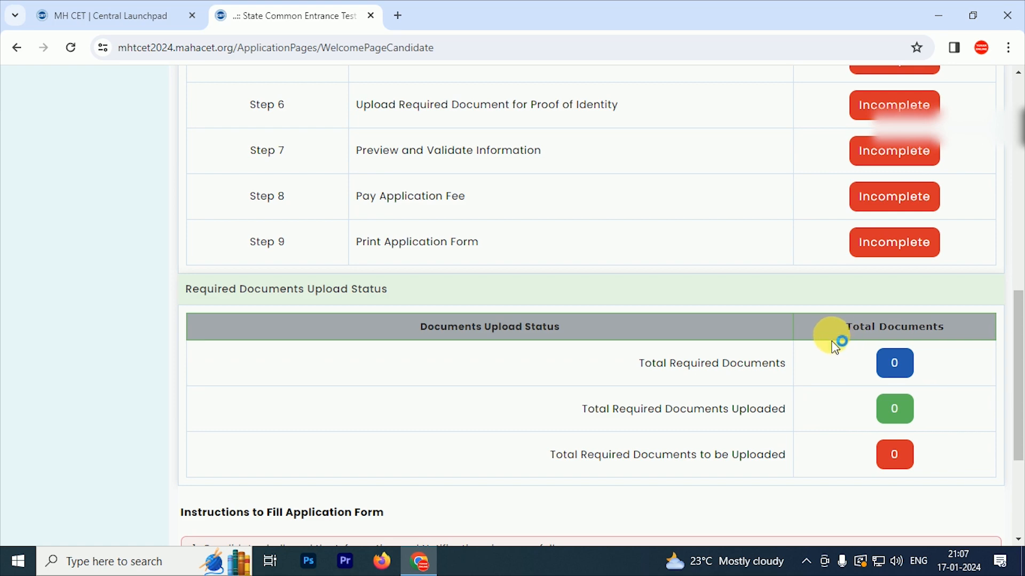
scroll(835, 344, "up", 5)
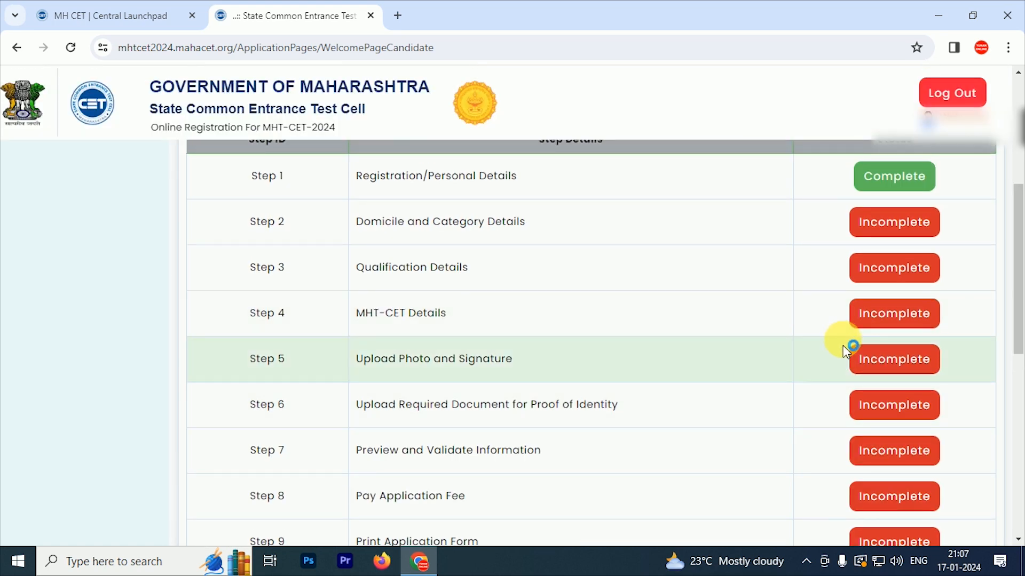
scroll(843, 345, "down", 2)
scroll(807, 327, "up", 5)
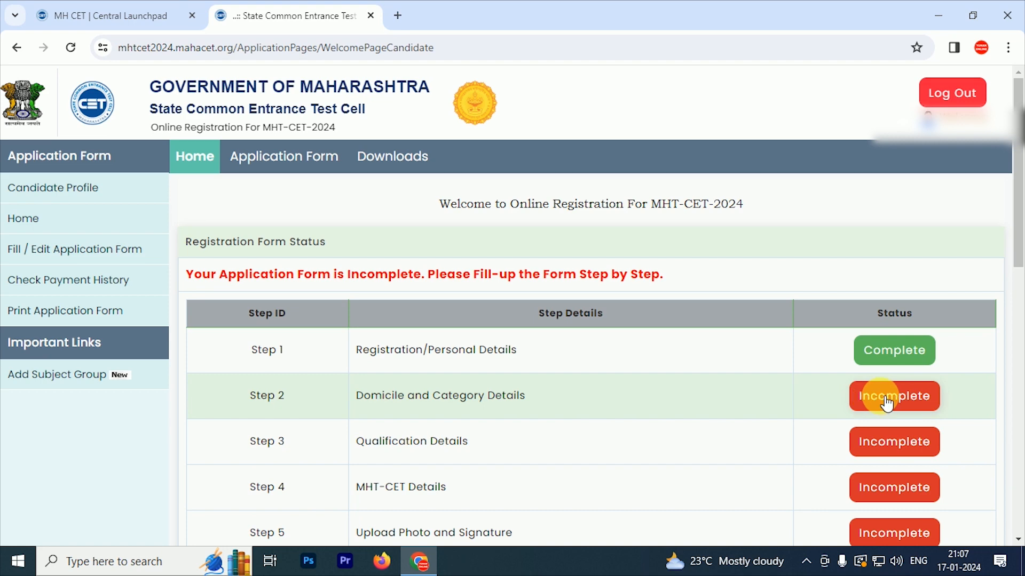
Open Step 2 and set category OBC with caste Darji (236)
left_click(894, 406)
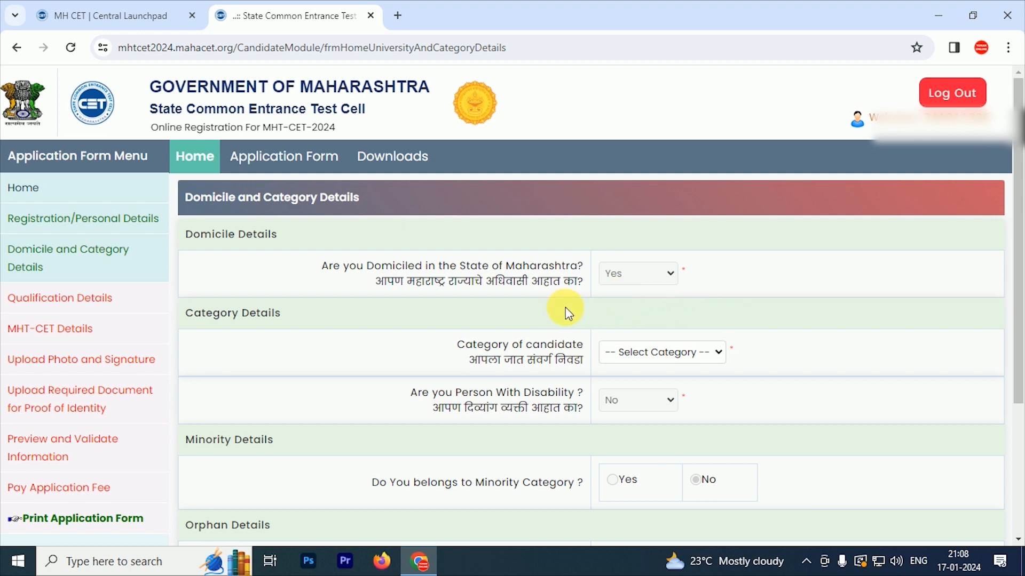
scroll(619, 307, "down", 1)
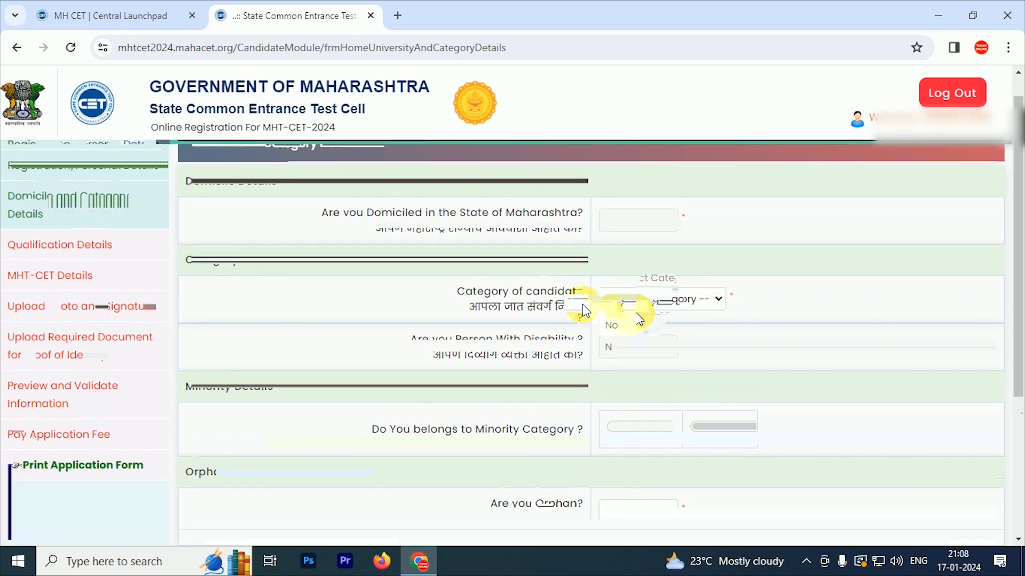
left_click(684, 278)
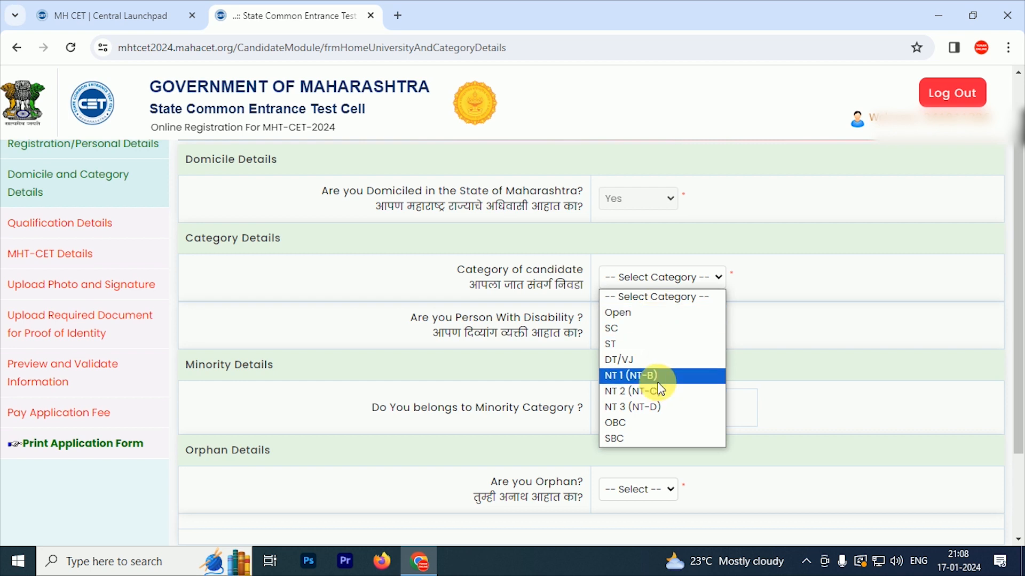
left_click(660, 423)
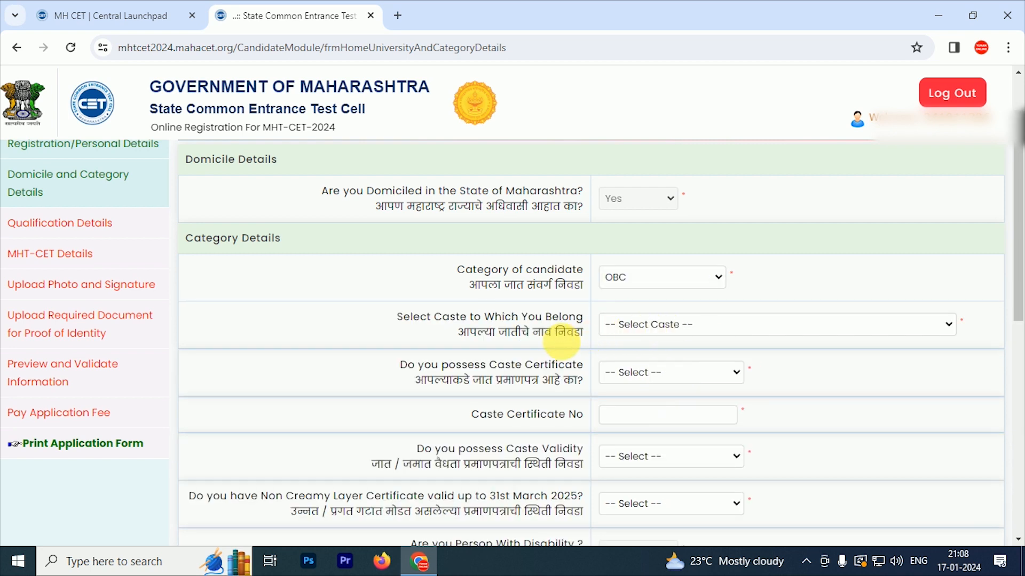
left_click(677, 330)
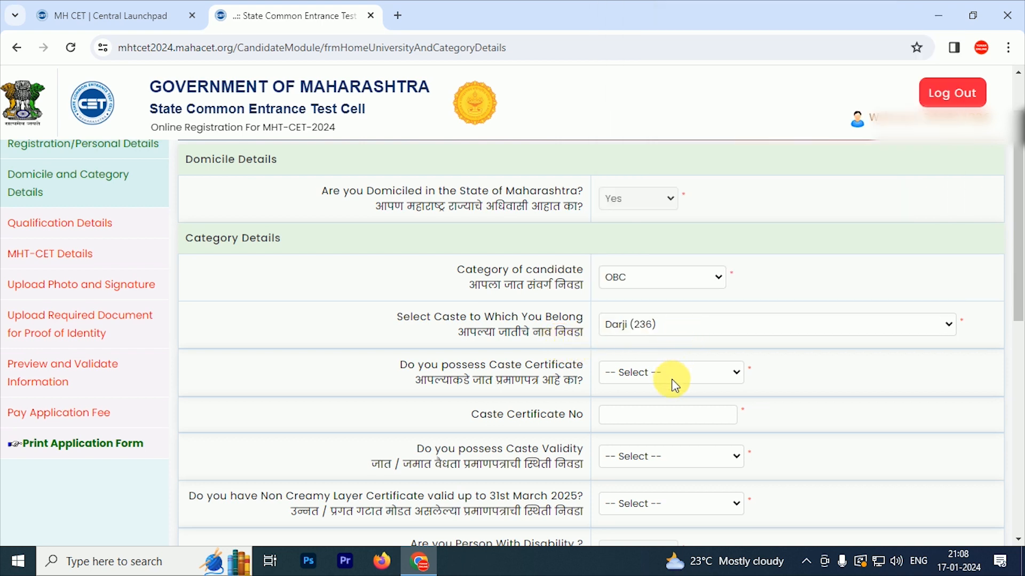
Mark the caste certificate Available with its number, and caste validity Available
left_click(671, 379)
left_click(648, 408)
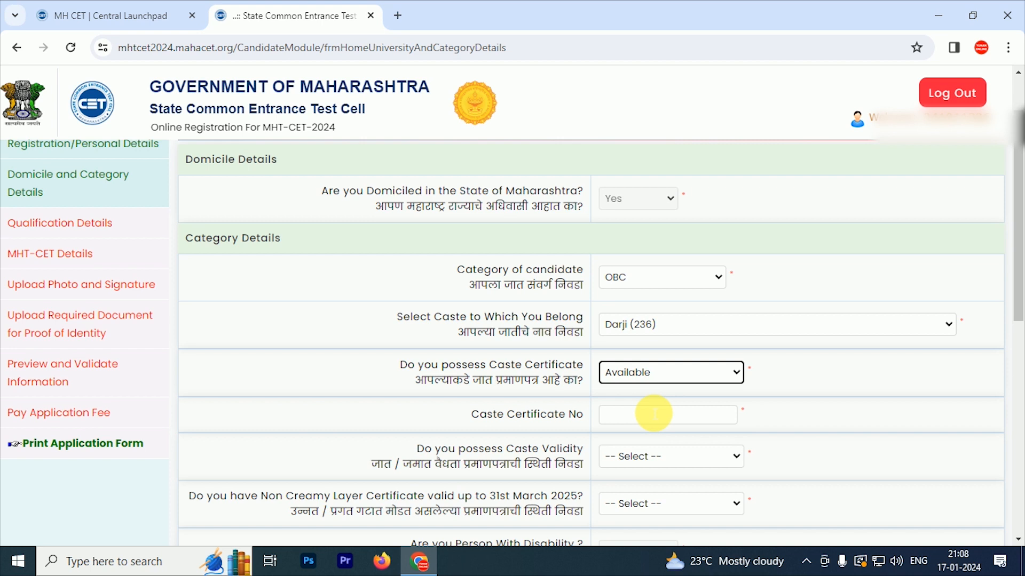
scroll(653, 414, "down", 1)
left_click(649, 342)
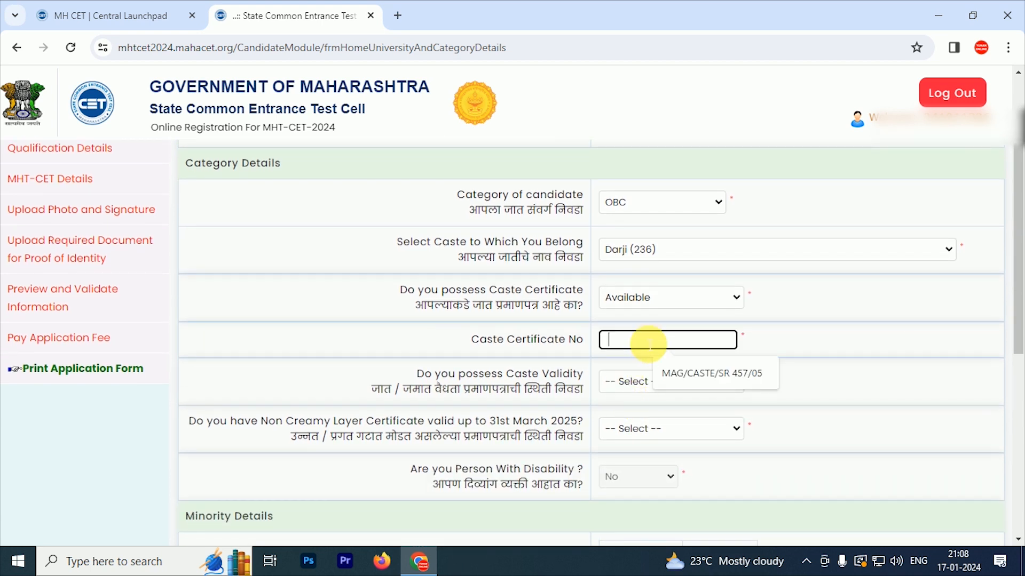
left_click(689, 373)
scroll(701, 376, "down", 1)
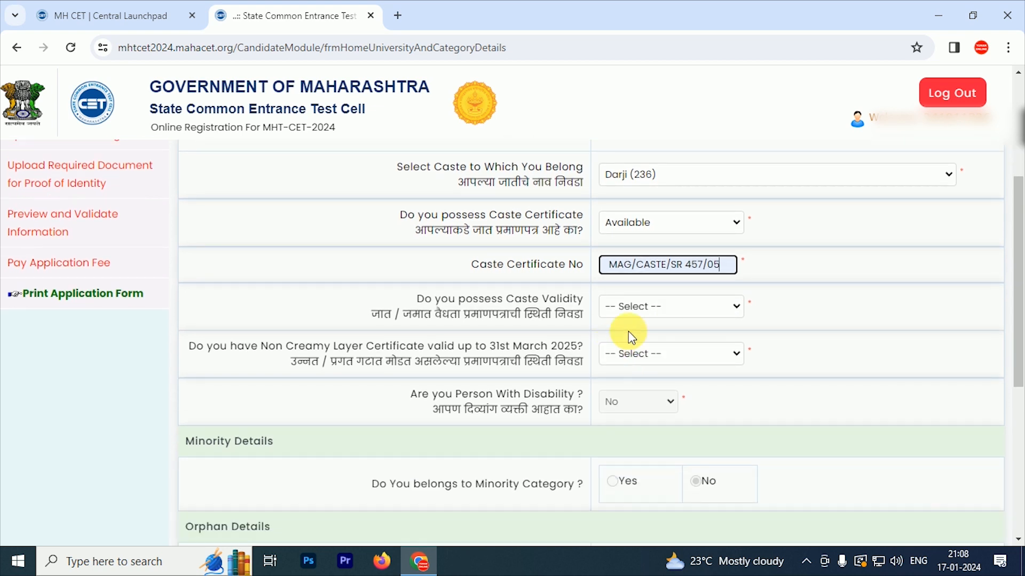
left_click(682, 309)
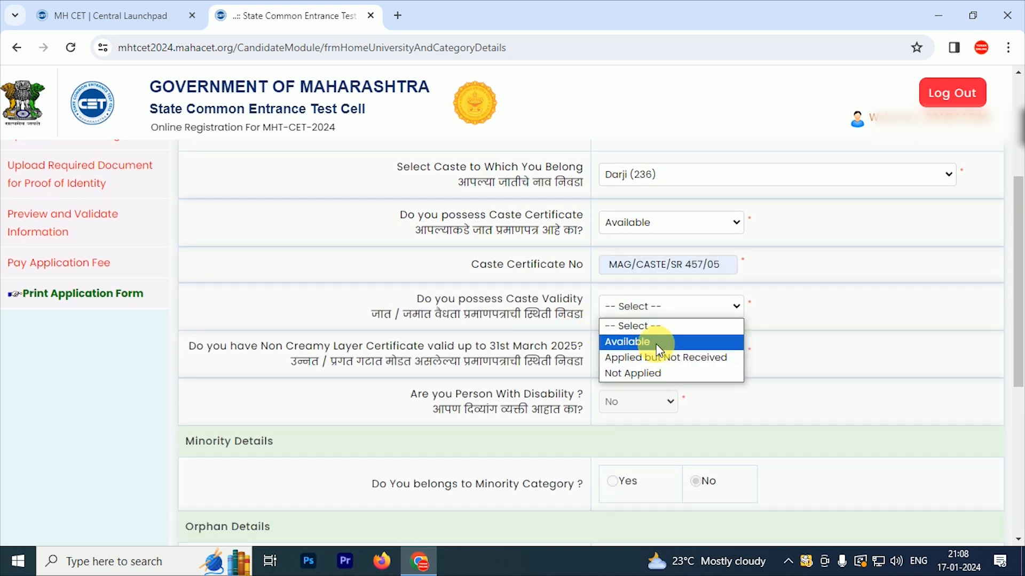
left_click(657, 369)
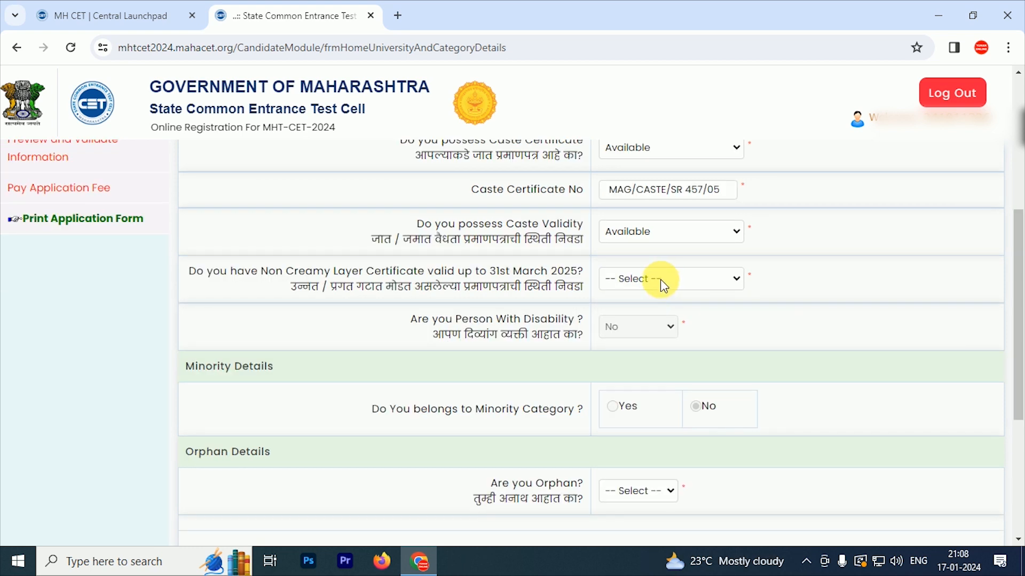
Mark non-creamy layer Available, orphan No, and Save & Proceed
left_click(661, 280)
left_click(635, 318)
scroll(586, 304, "down", 1)
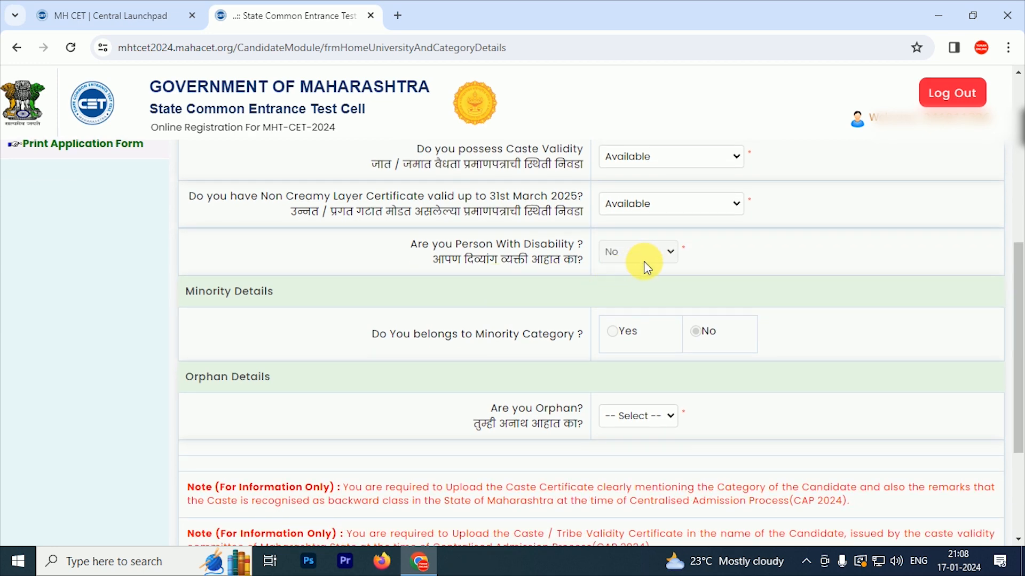
scroll(635, 282, "down", 3)
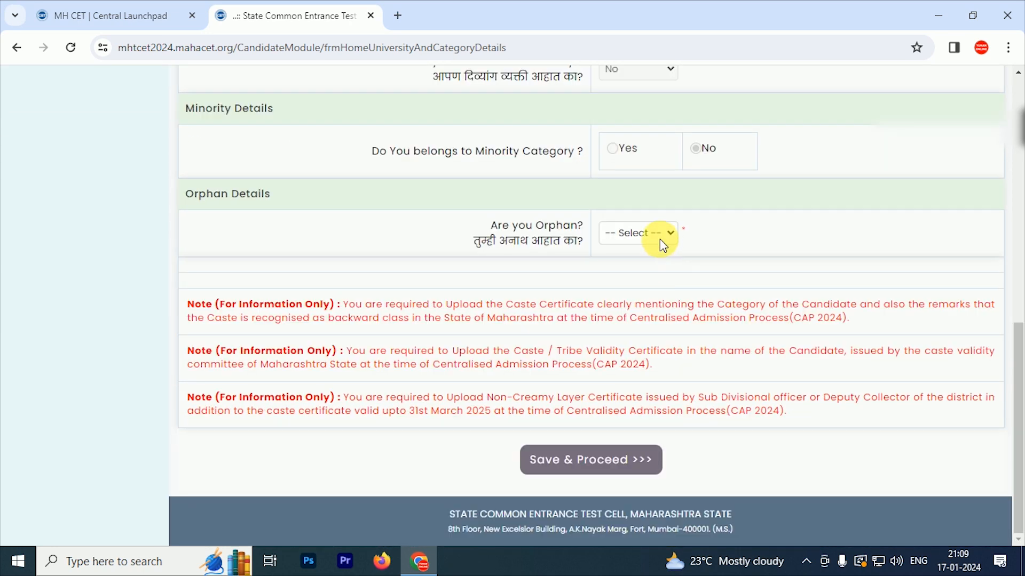
left_click(654, 233)
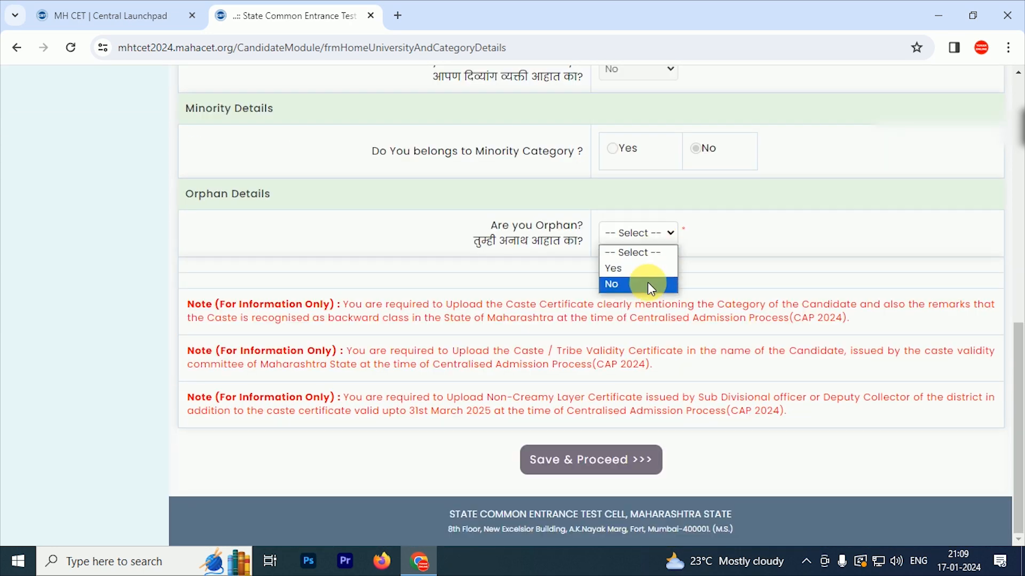
left_click(647, 283)
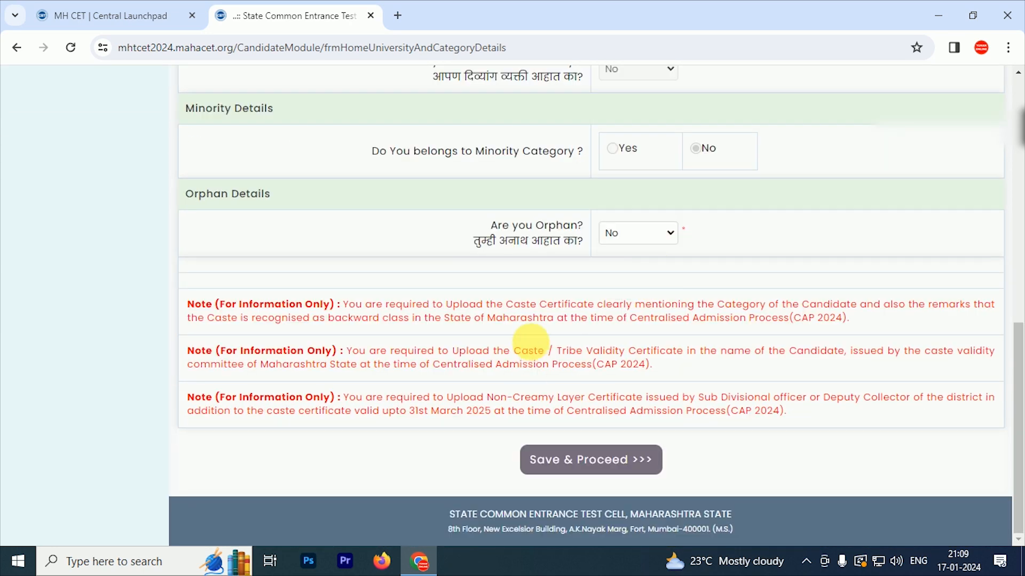
left_click(594, 471)
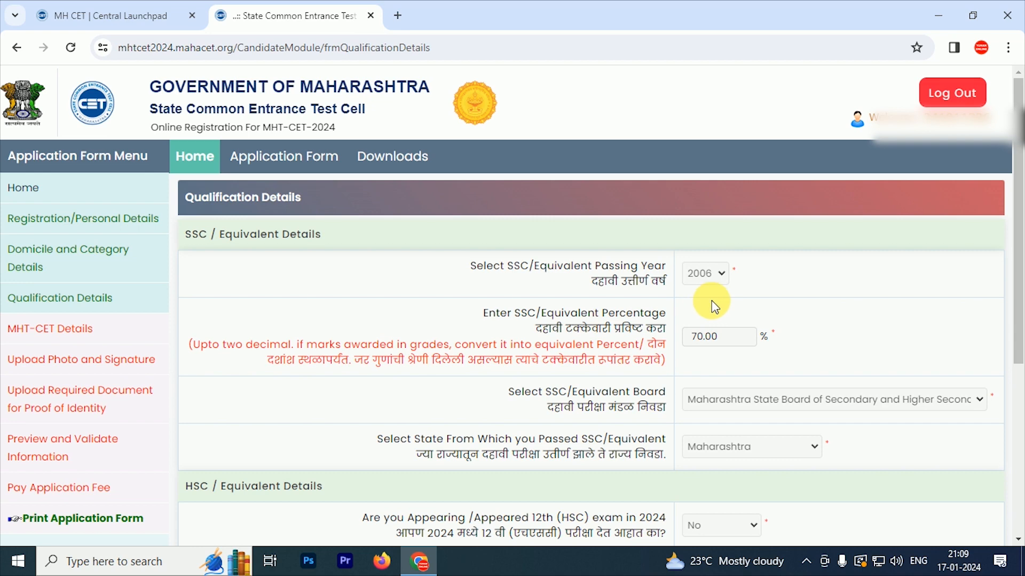
Save the filled qualification details and bring up the blank MHT-CET-2024 examination details form
scroll(711, 300, "down", 5)
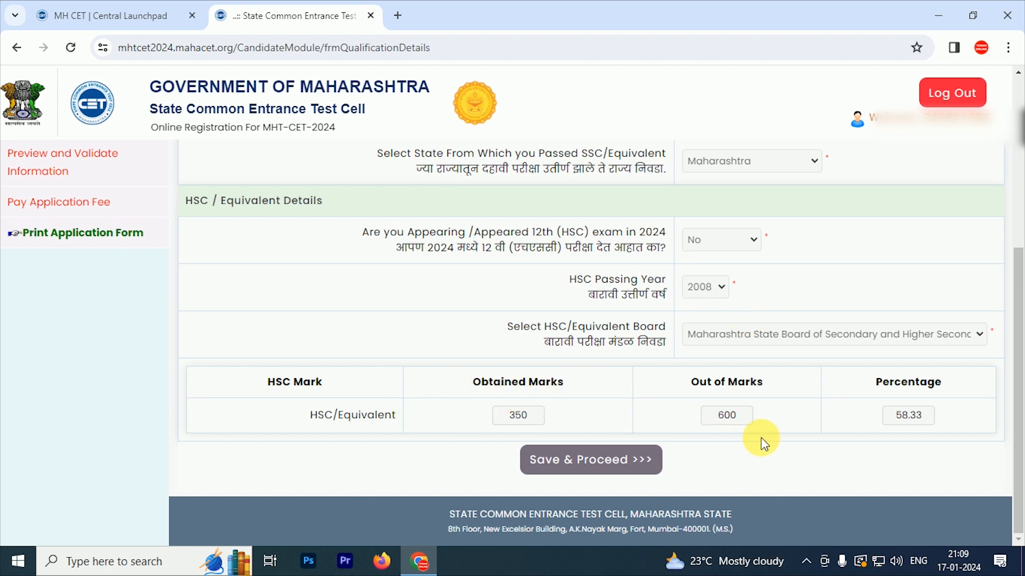
left_click(594, 472)
left_click(777, 243)
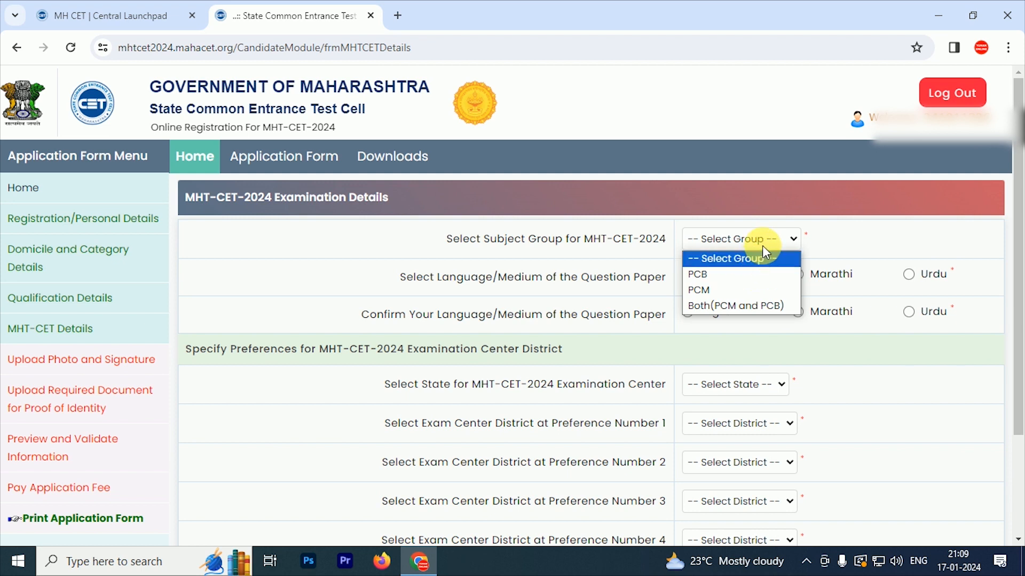
Set the subject group to PCB and the question paper medium to English
left_click(750, 306)
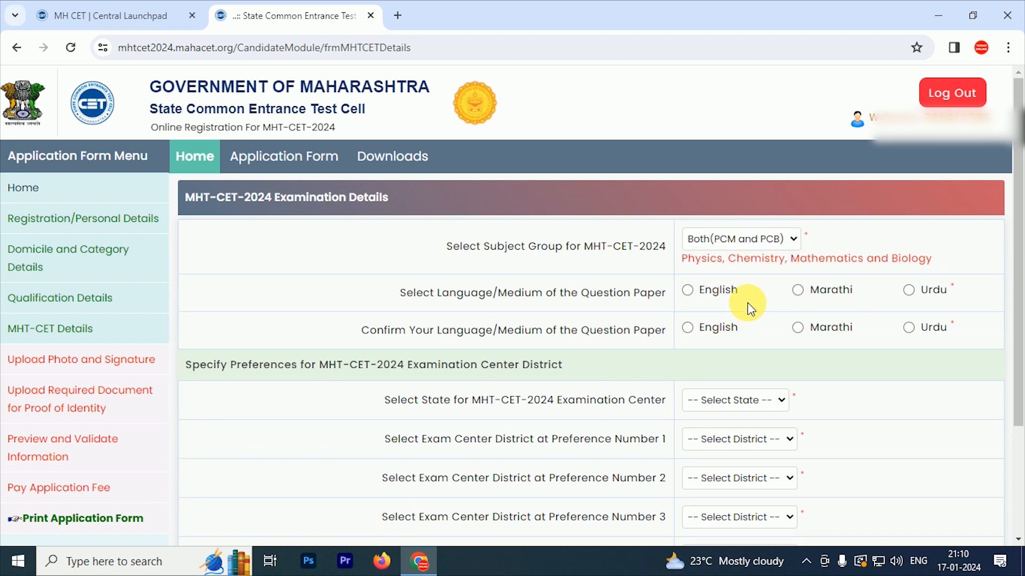
left_click(773, 243)
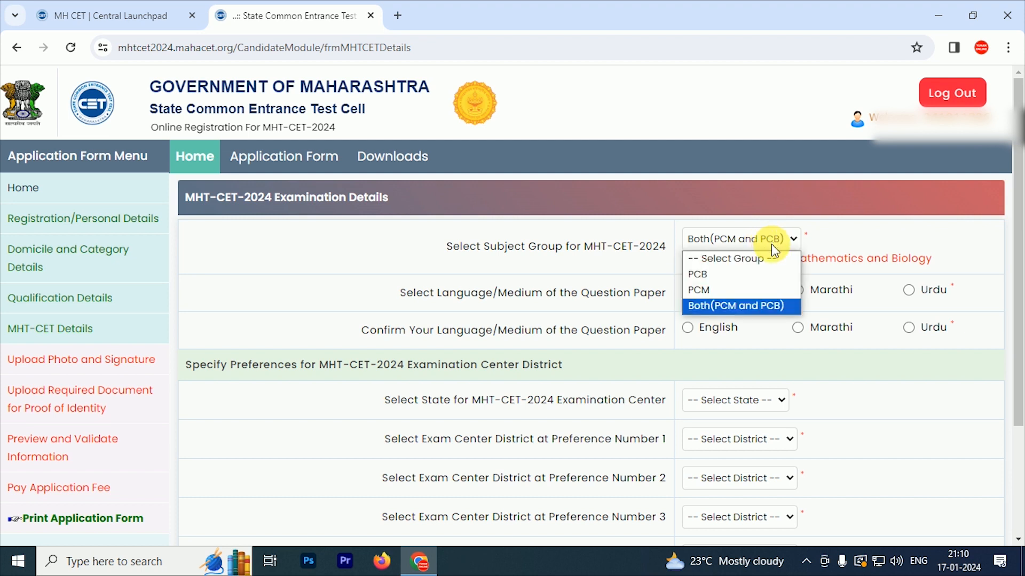
left_click(699, 272)
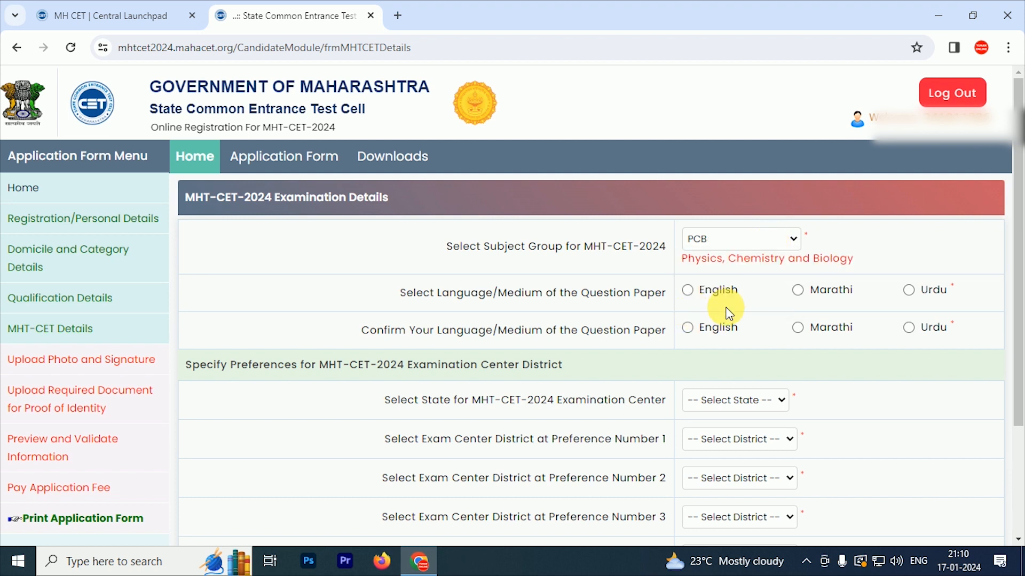
left_click(687, 290)
left_click(687, 327)
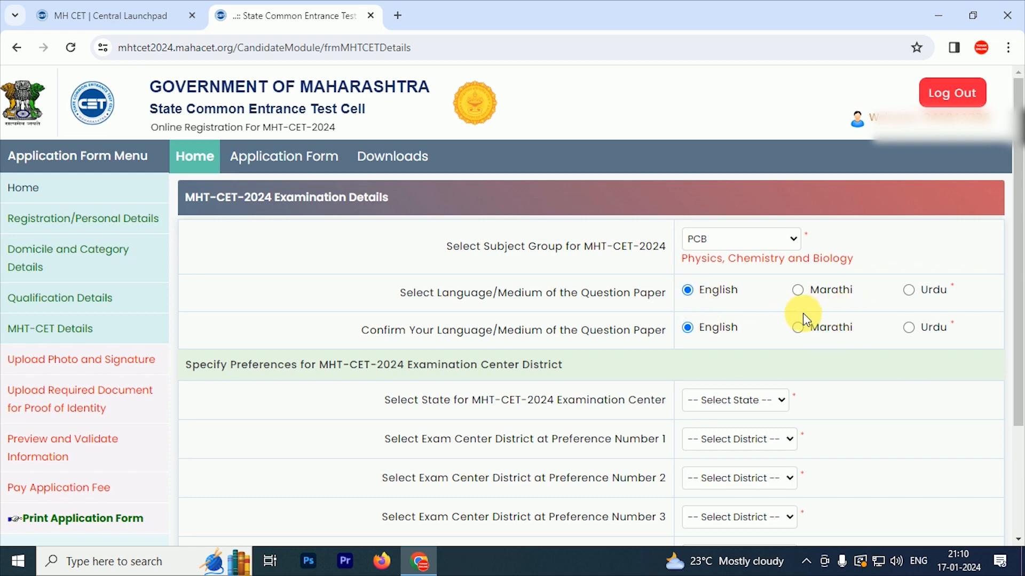
Choose Maharashtra as exam centre state, with Sangli then Kolhapur as district preferences, and save
scroll(754, 393, "down", 3)
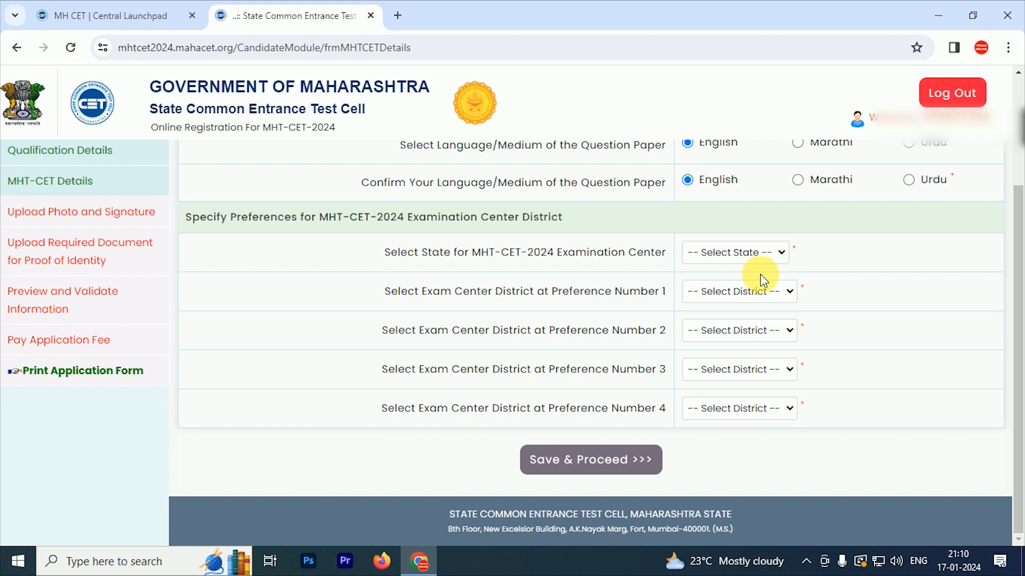
left_click(771, 258)
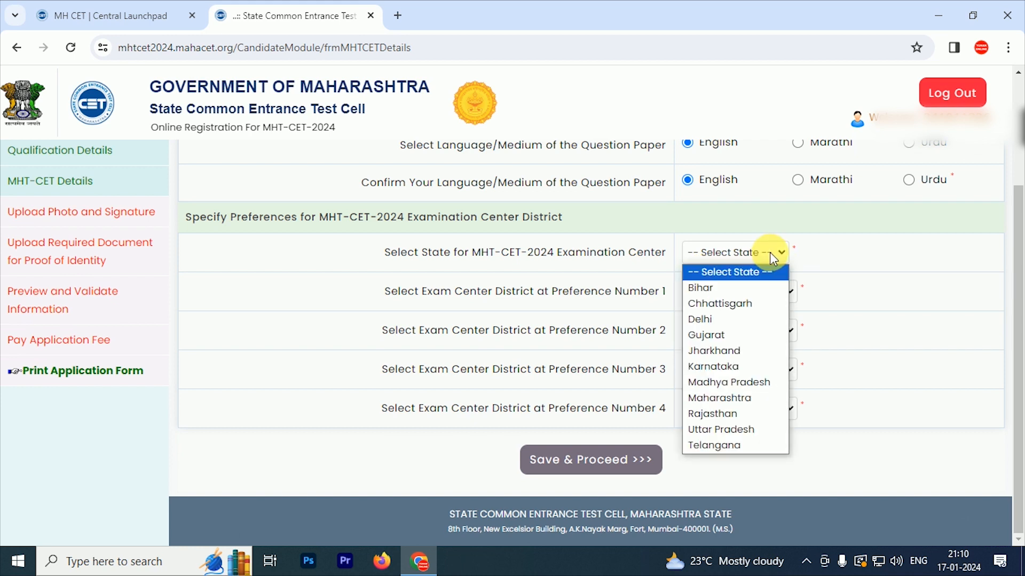
type("mah")
key("Return")
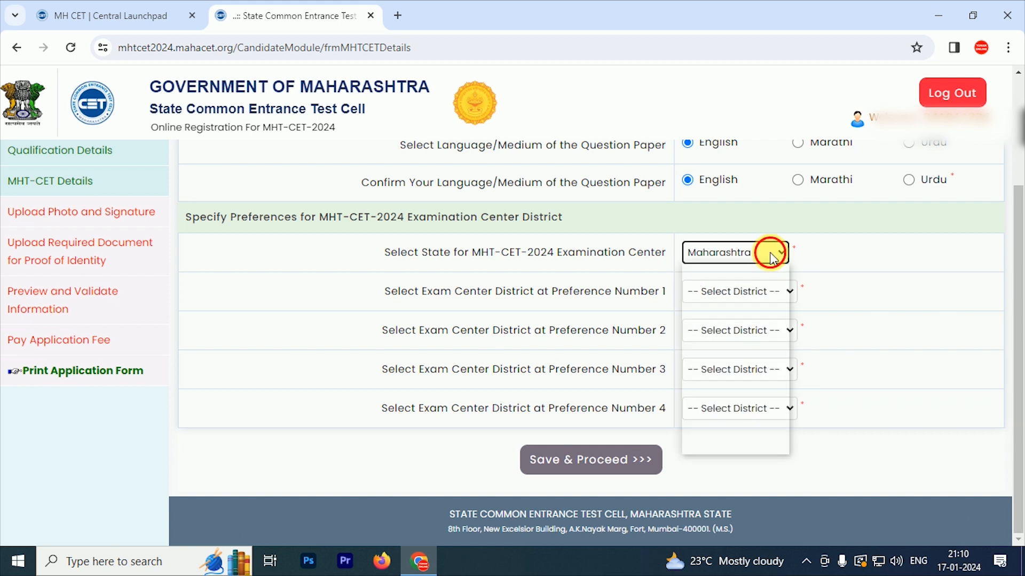
left_click(778, 292)
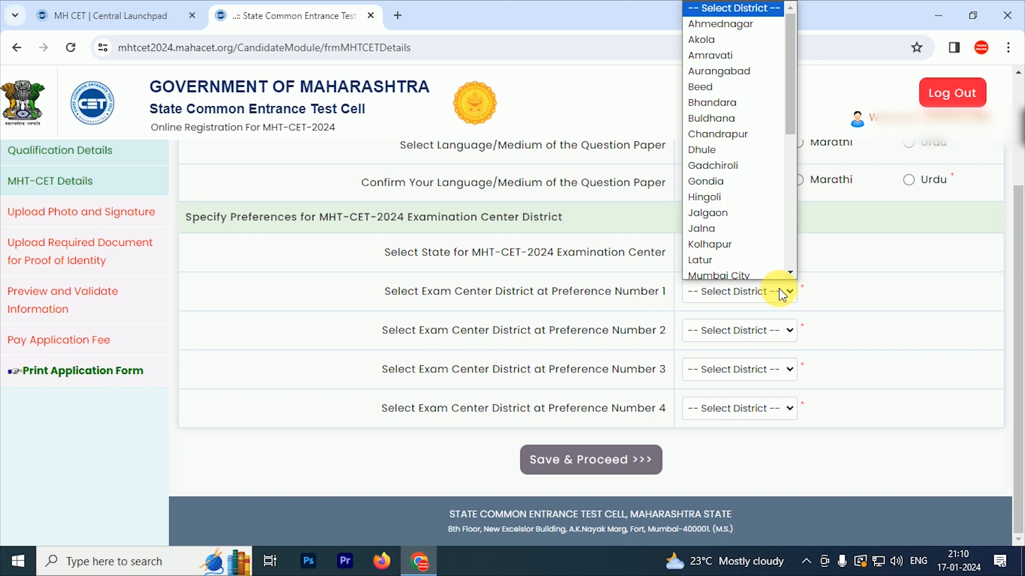
type("san")
key("Return")
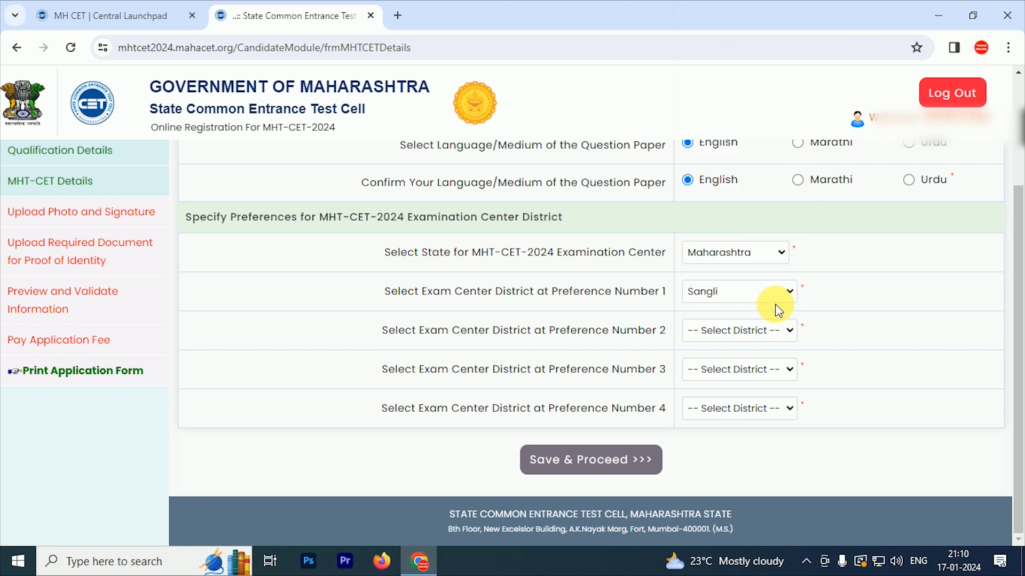
left_click(784, 332)
type("kol")
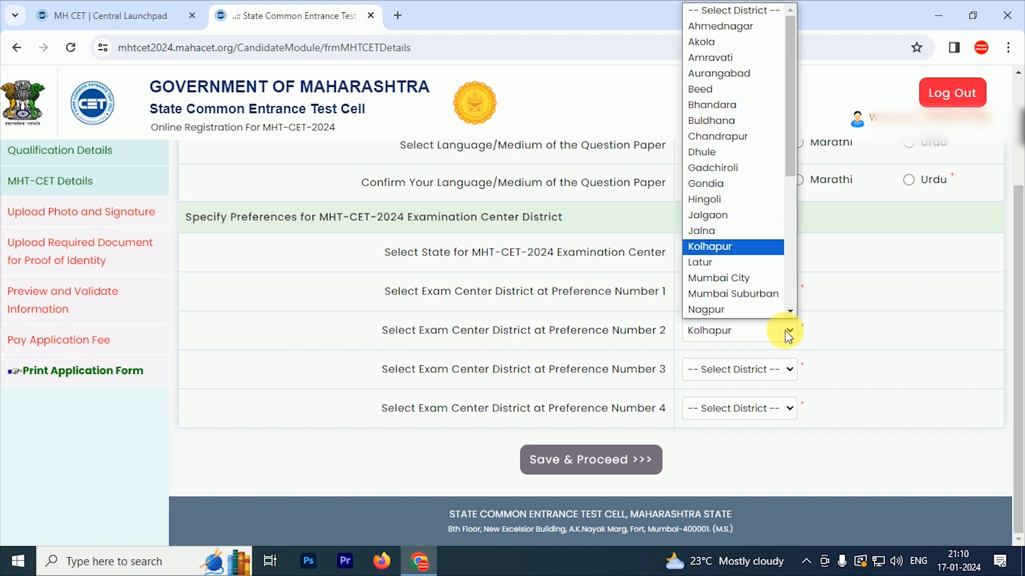
key("Return")
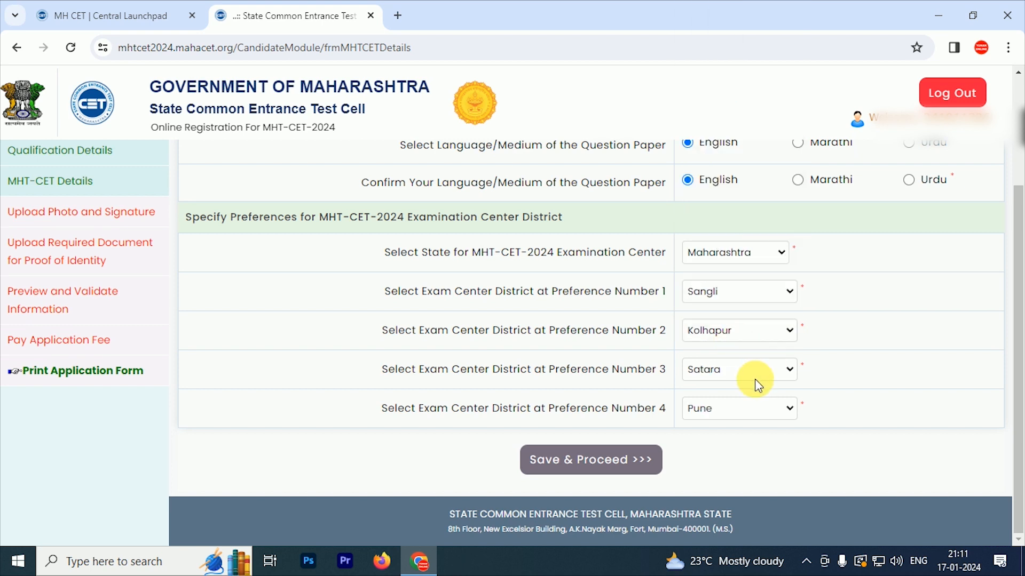
left_click(603, 459)
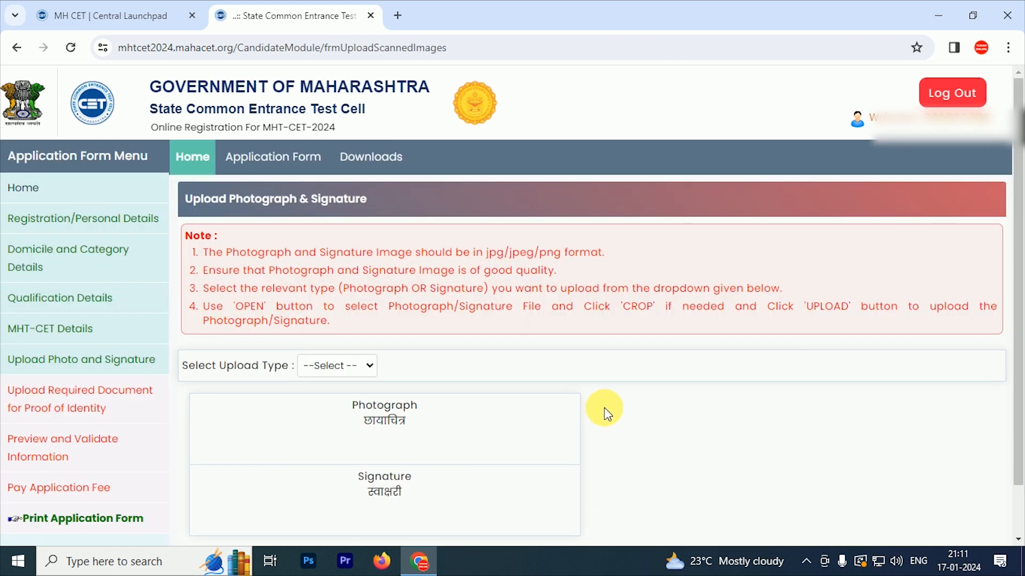
Upload the candidate's photo file under the Photograph upload type
scroll(427, 347, "down", 1)
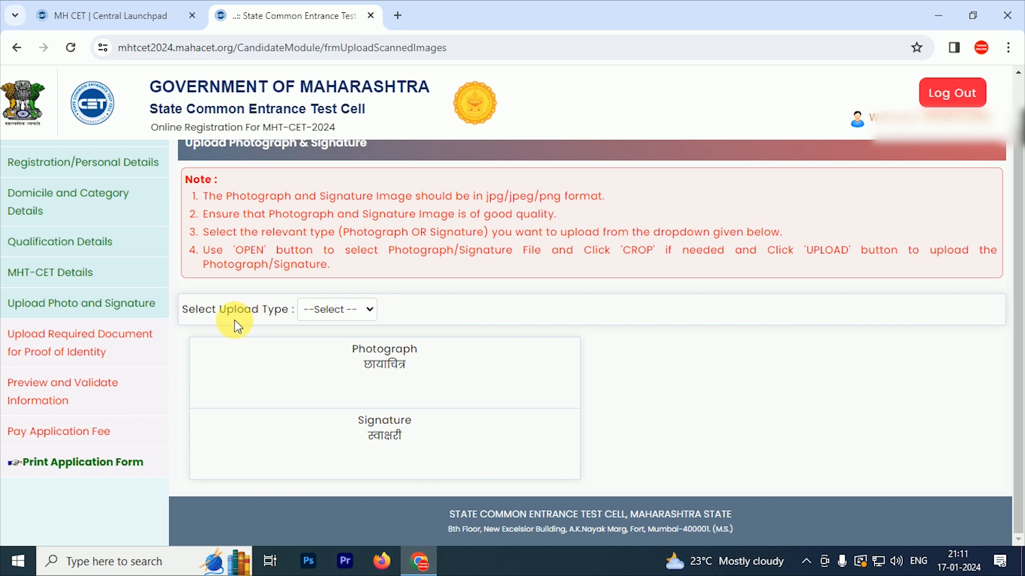
left_click(337, 309)
left_click(332, 345)
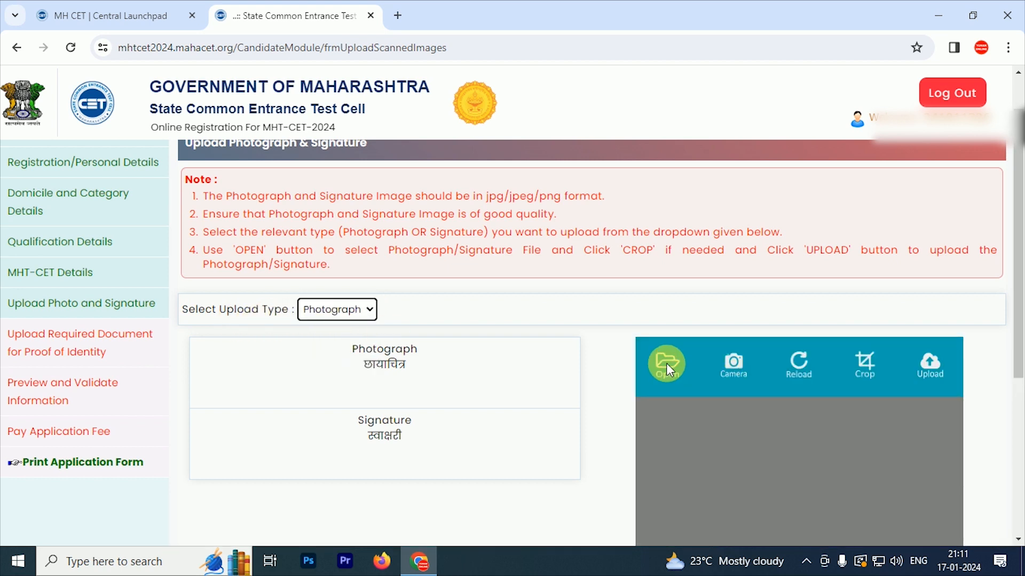
left_click(670, 369)
left_click(265, 121)
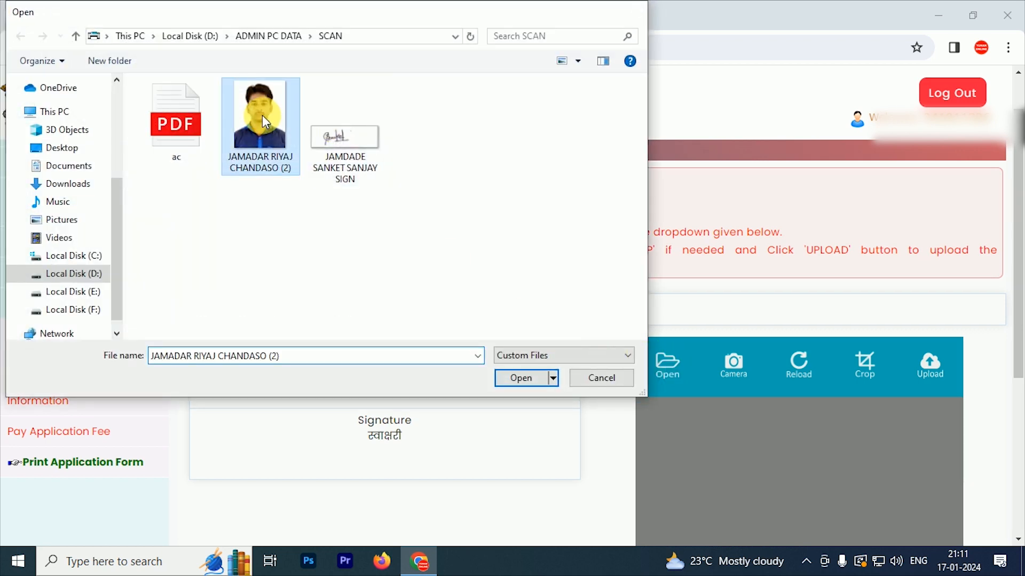
double_click(265, 122)
left_click(939, 364)
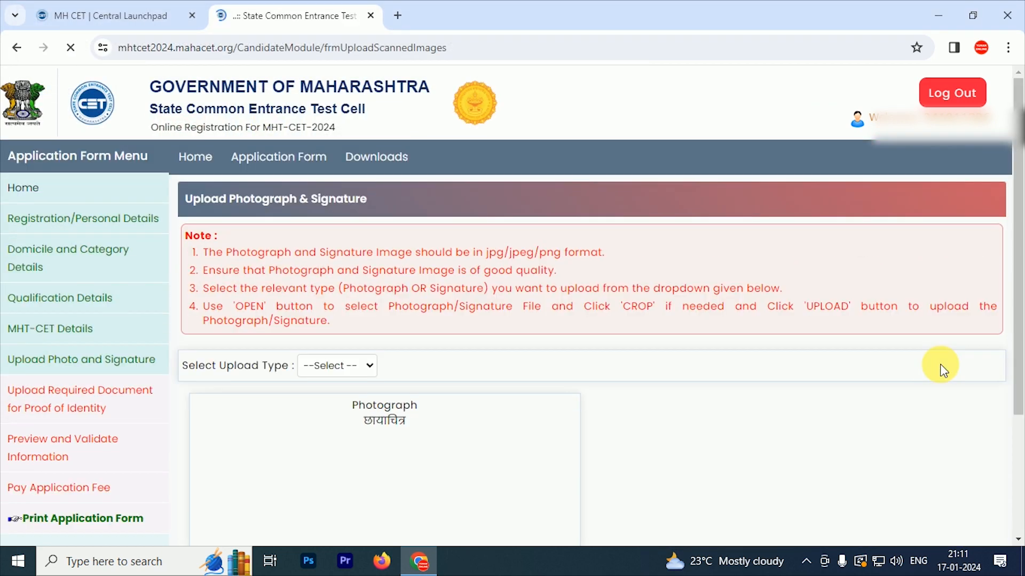
Upload the signature image under the Signature type and save both uploads
scroll(600, 352, "down", 2)
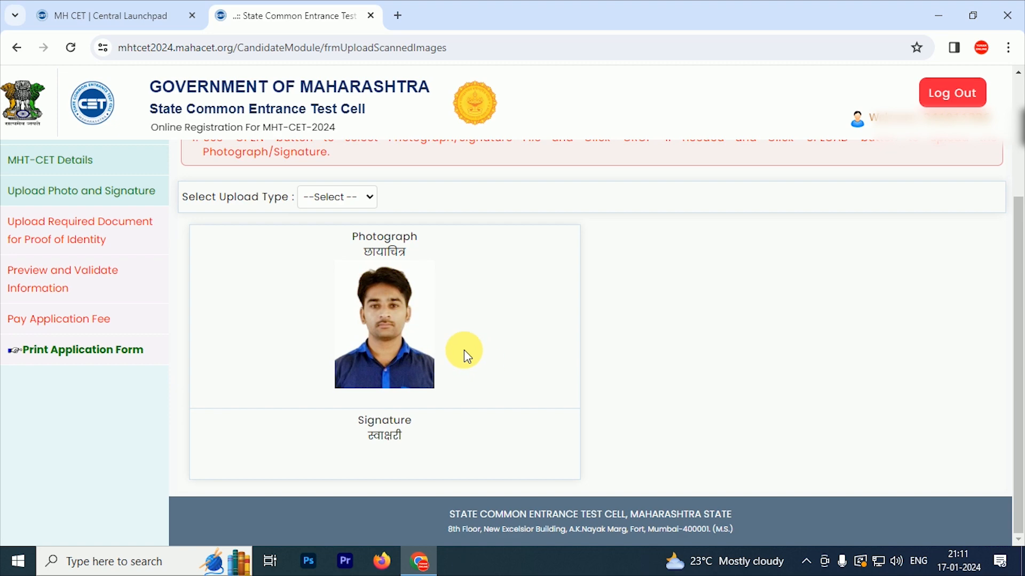
left_click(336, 204)
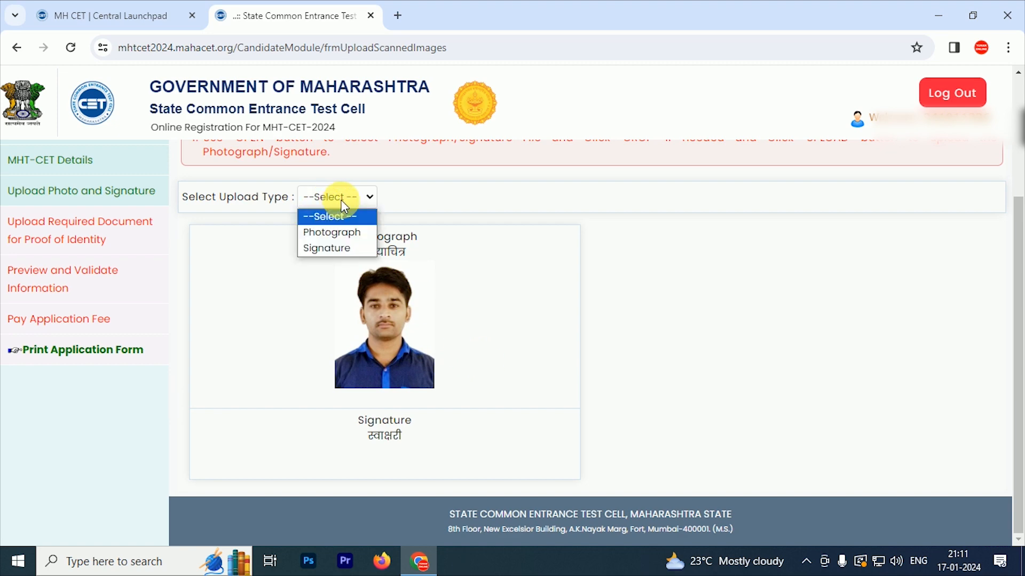
left_click(326, 246)
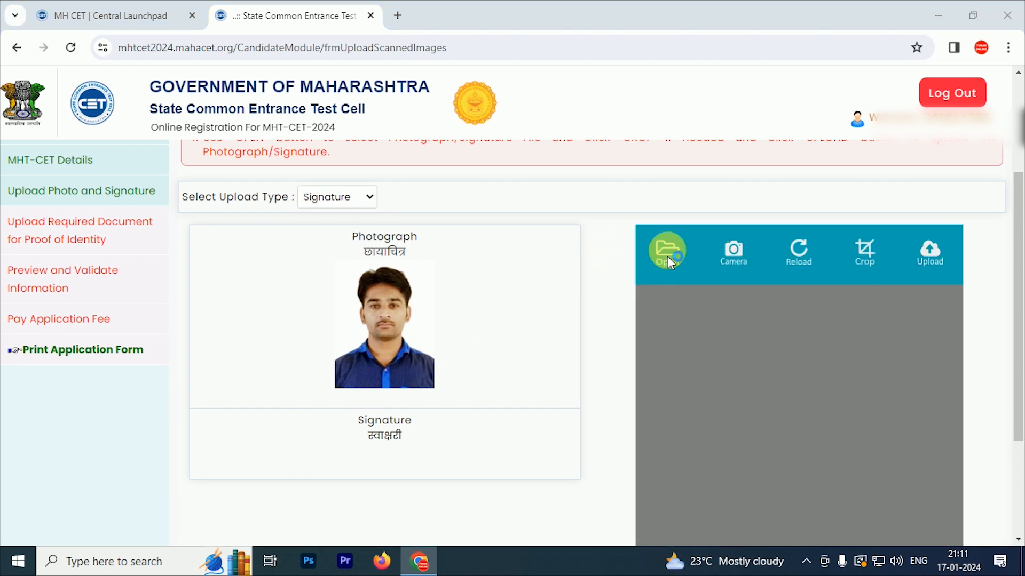
left_click(667, 251)
double_click(373, 138)
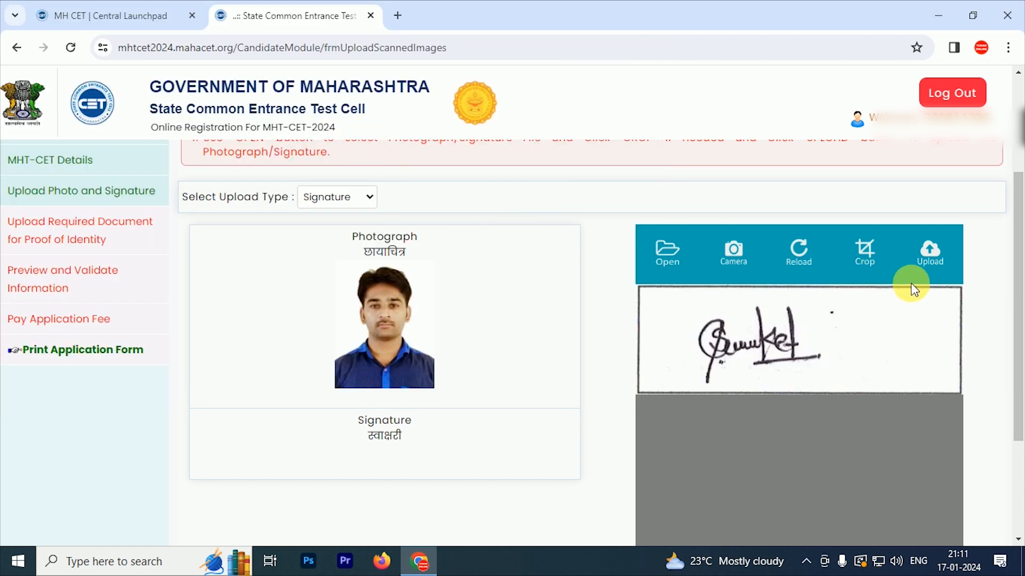
left_click(929, 248)
scroll(654, 284, "down", 4)
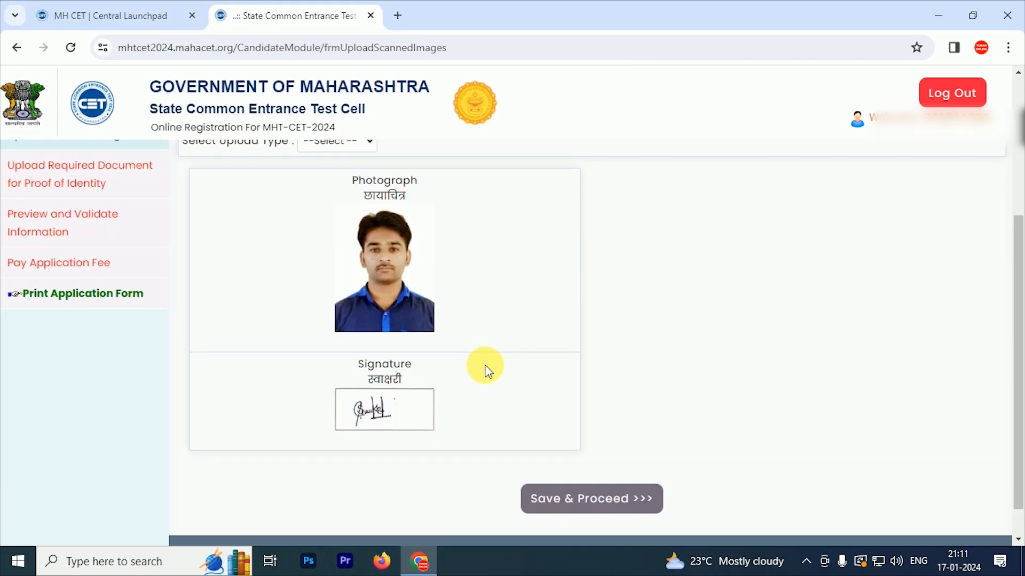
left_click(612, 504)
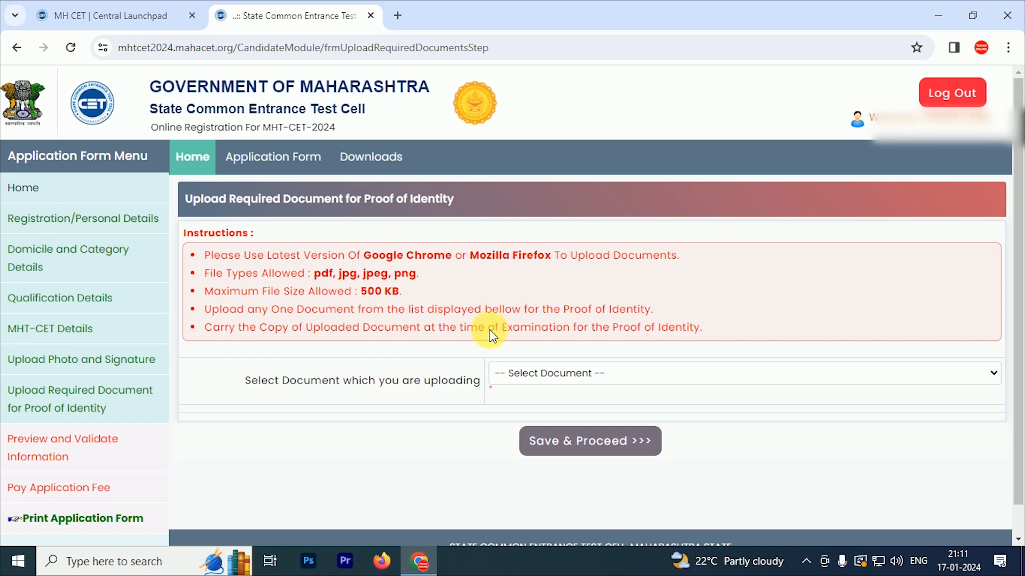
Select Aadhaar Card as identity proof, upload the ac PDF, and save to continue
left_click(643, 374)
left_click(560, 289)
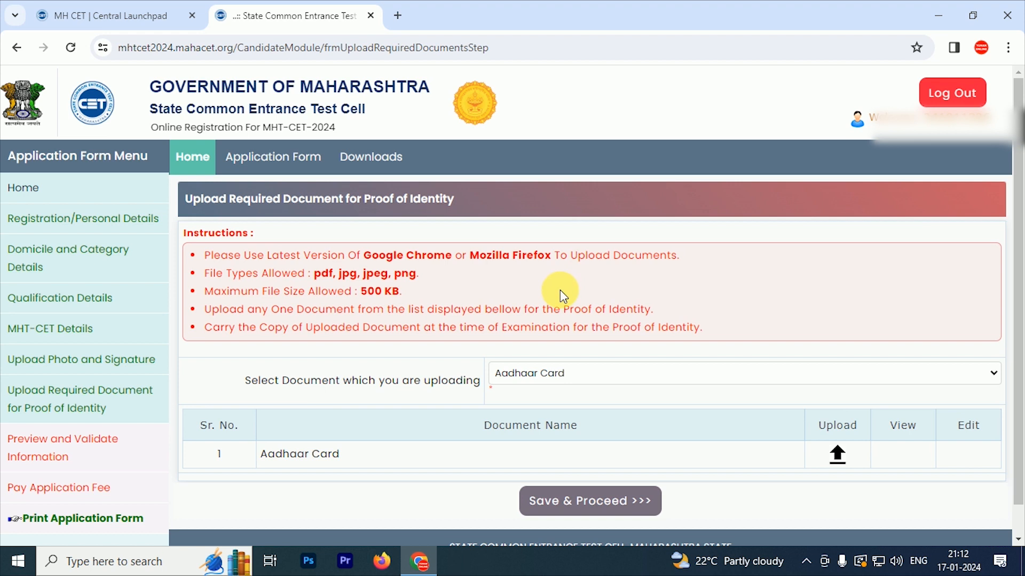
scroll(545, 397, "down", 1)
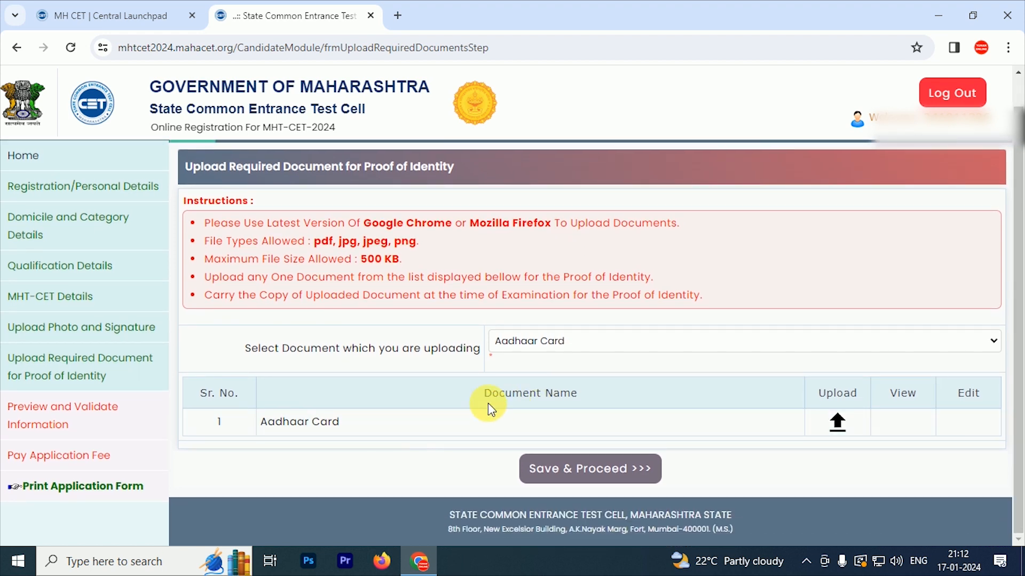
left_click(842, 427)
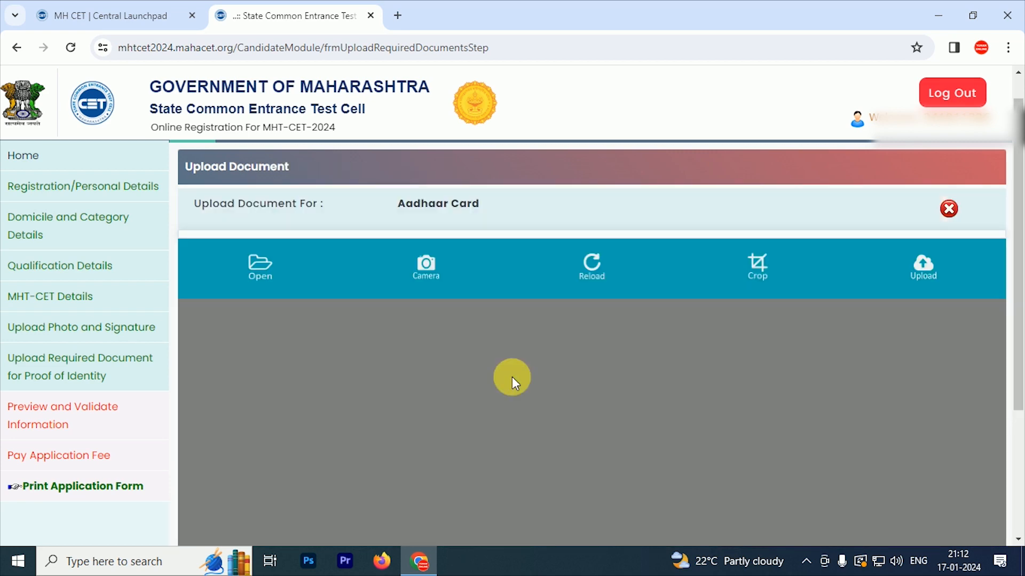
left_click(255, 270)
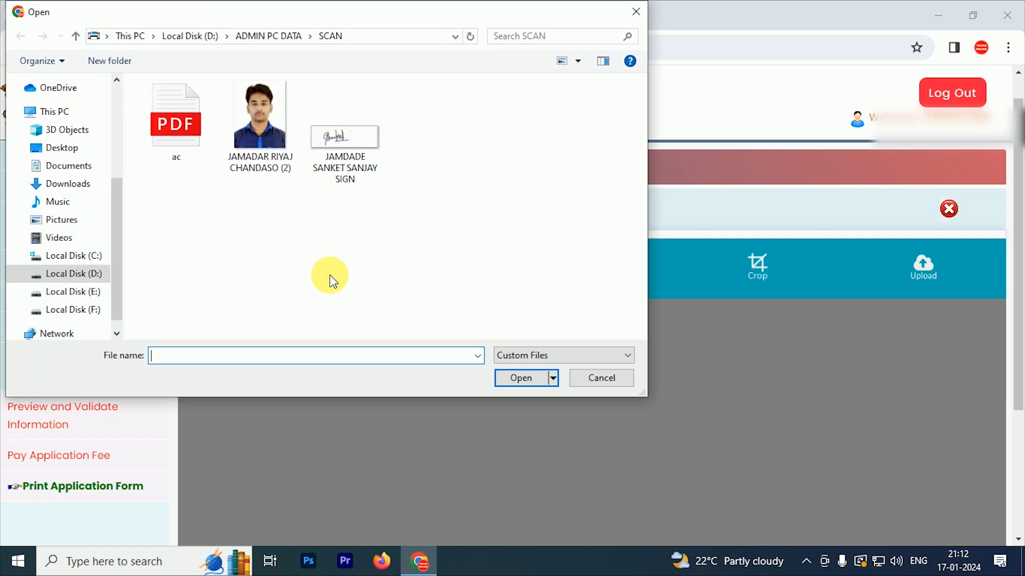
double_click(180, 136)
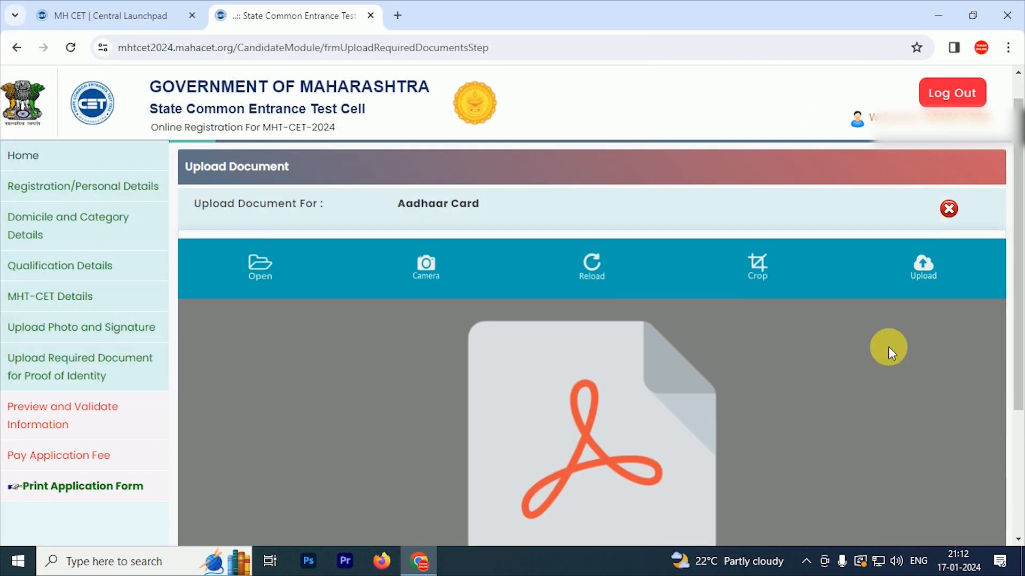
left_click(930, 265)
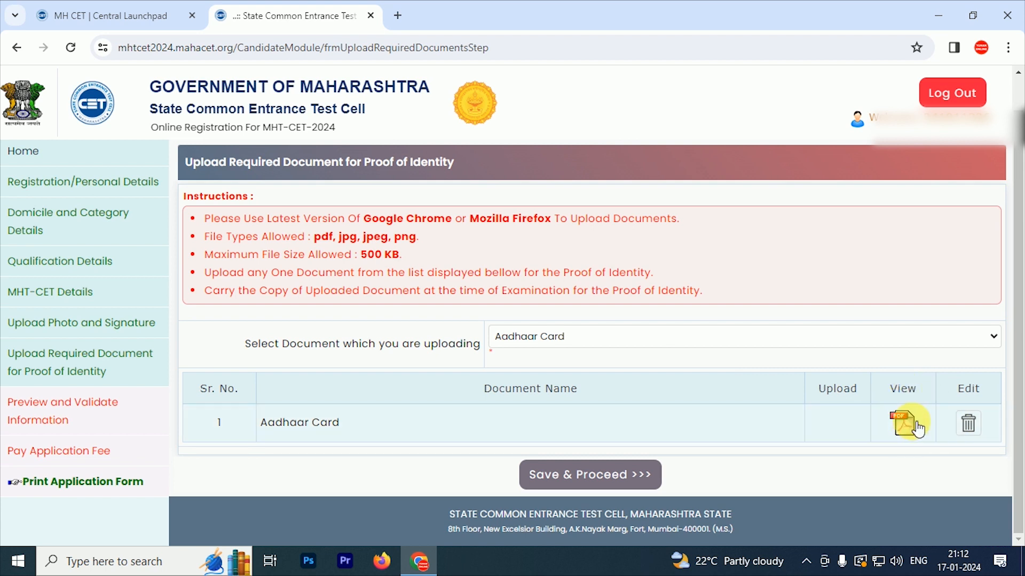
left_click(603, 479)
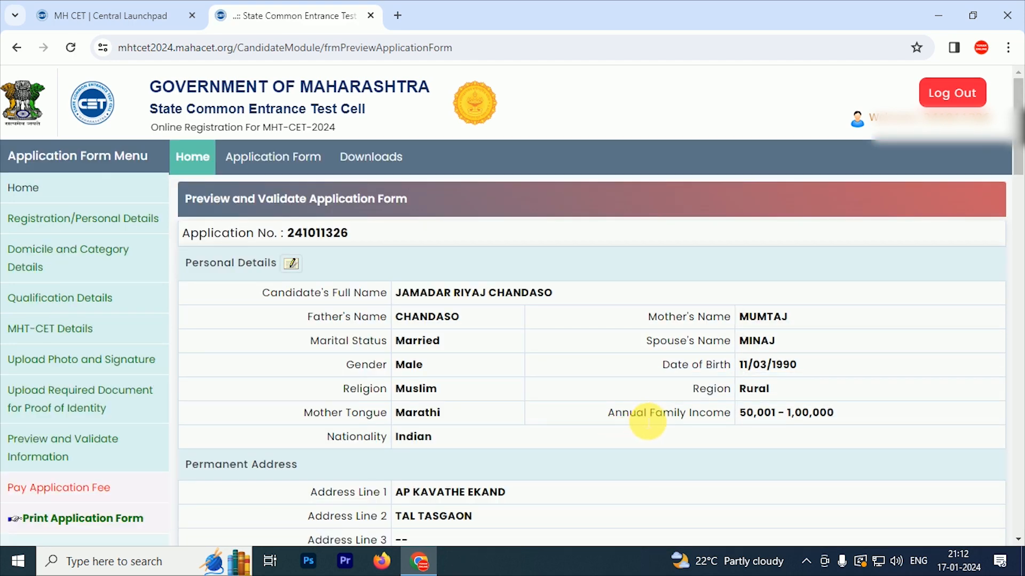
Review the Preview and Validate page to the bottom and proceed for payment
scroll(618, 320, "down", 4)
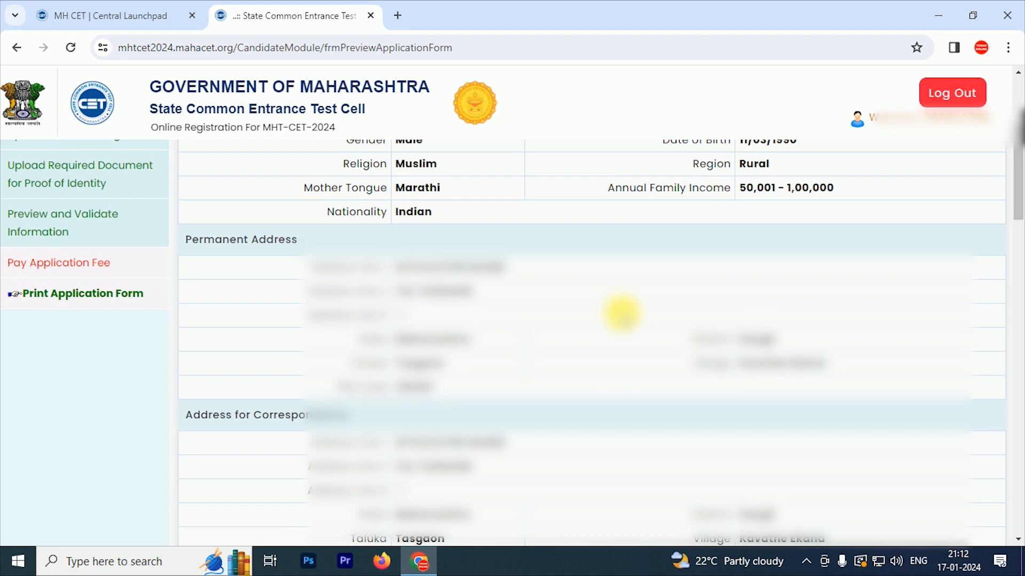
scroll(622, 314, "down", 3)
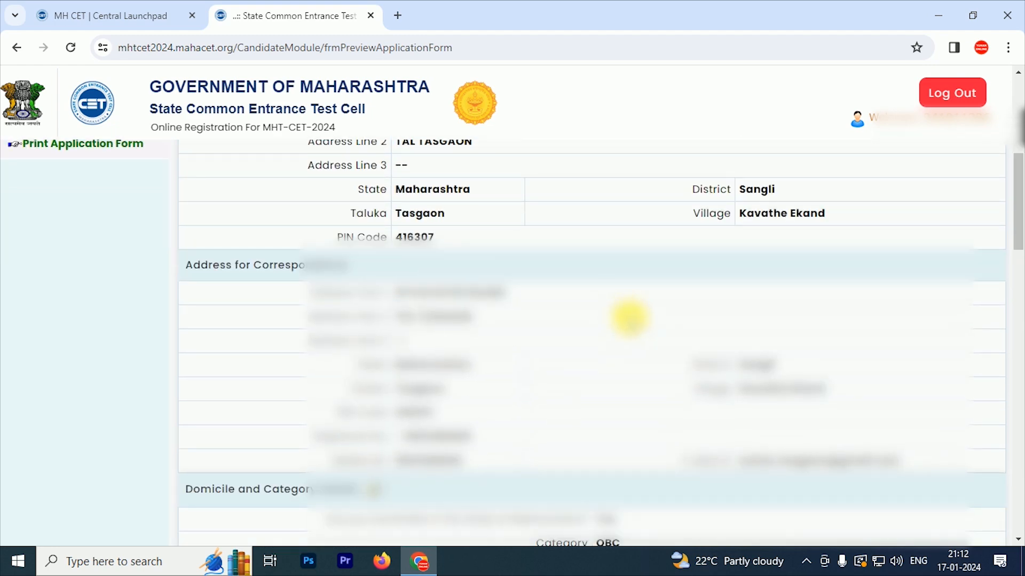
scroll(630, 319, "down", 5)
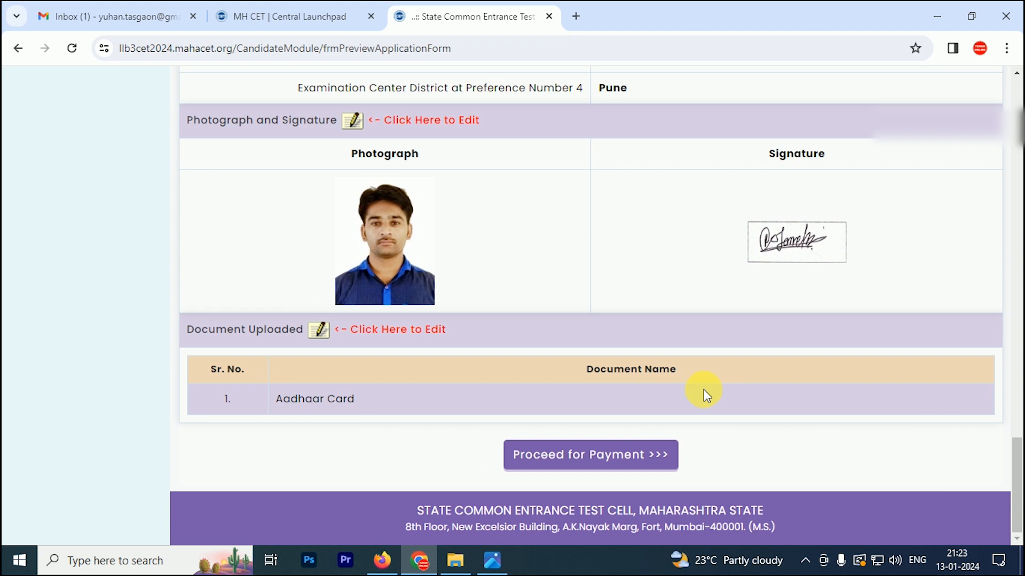
left_click(606, 464)
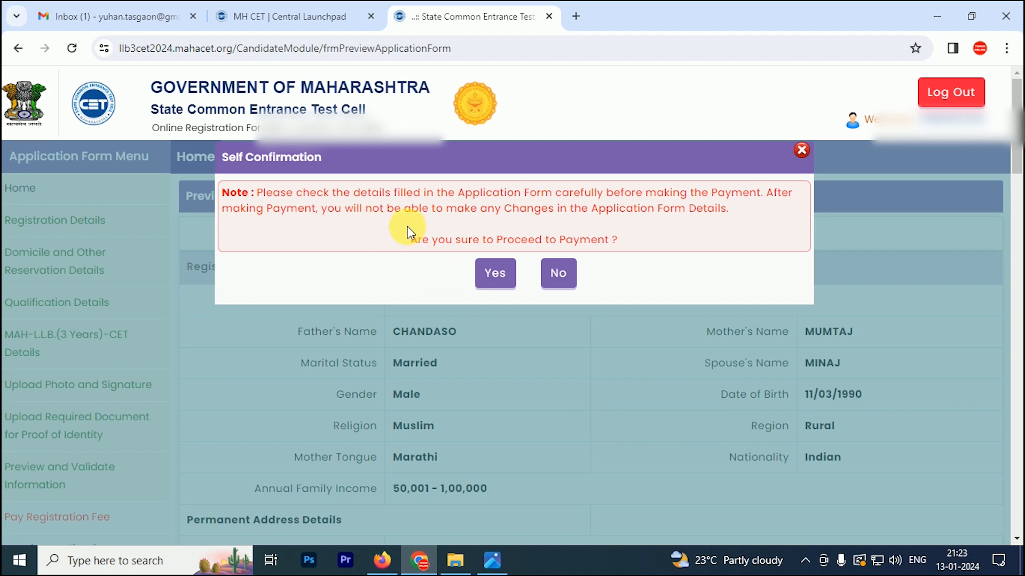
Confirm the self-confirmation prompt, tick the ₹800 Registration Fee, and open the payment checkout
left_click(497, 280)
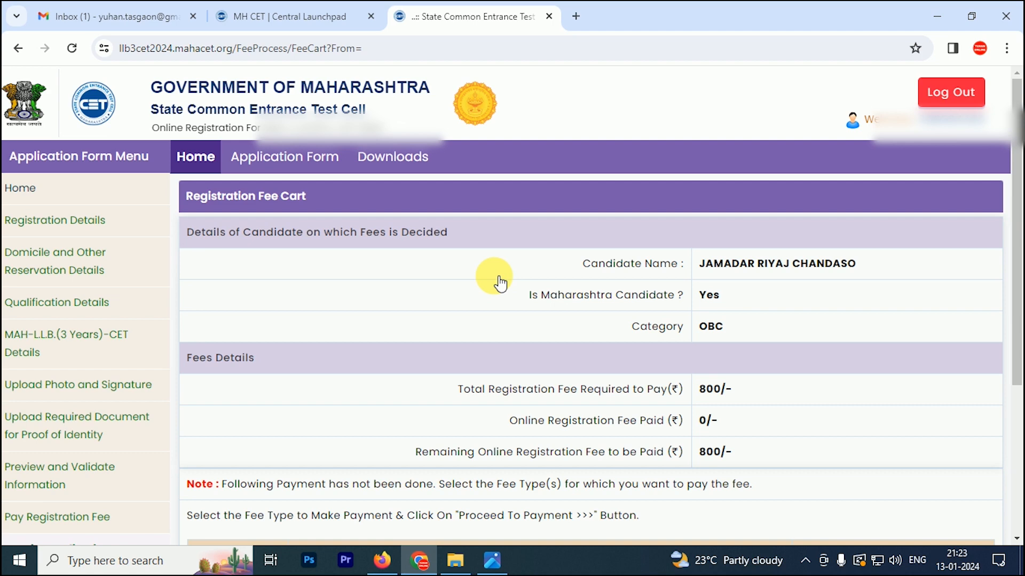
scroll(491, 275, "down", 5)
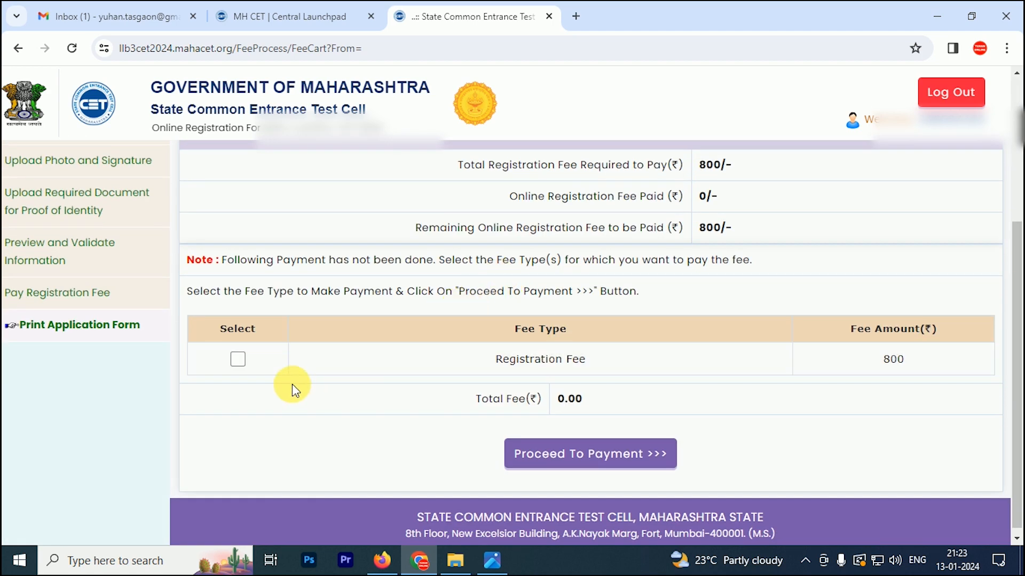
left_click(238, 359)
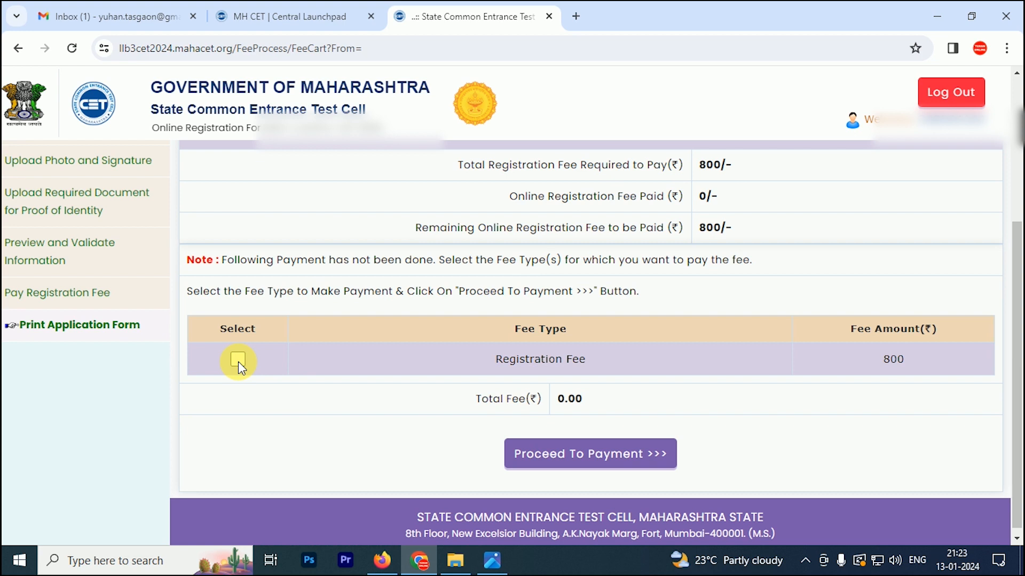
left_click(238, 360)
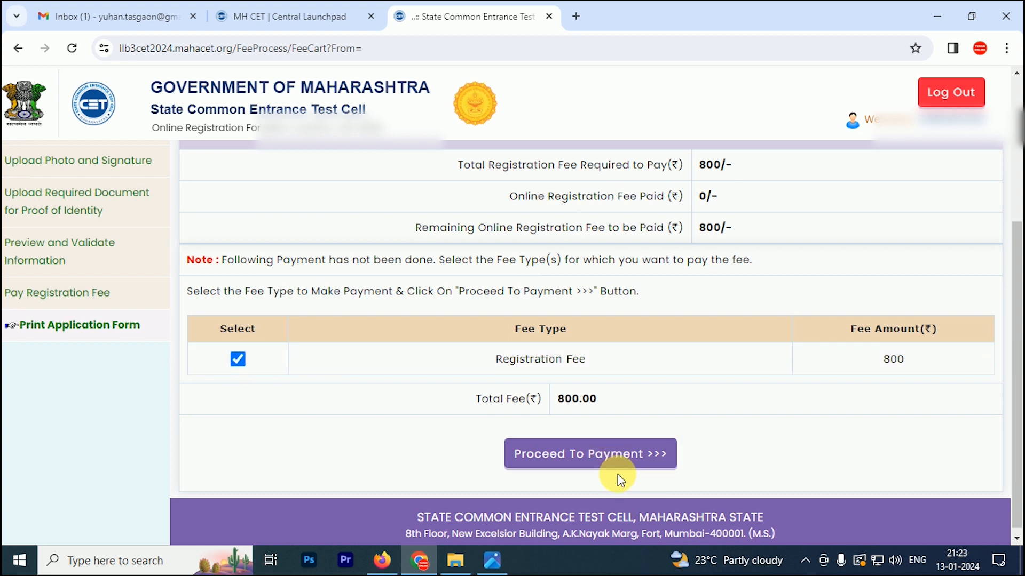
left_click(614, 460)
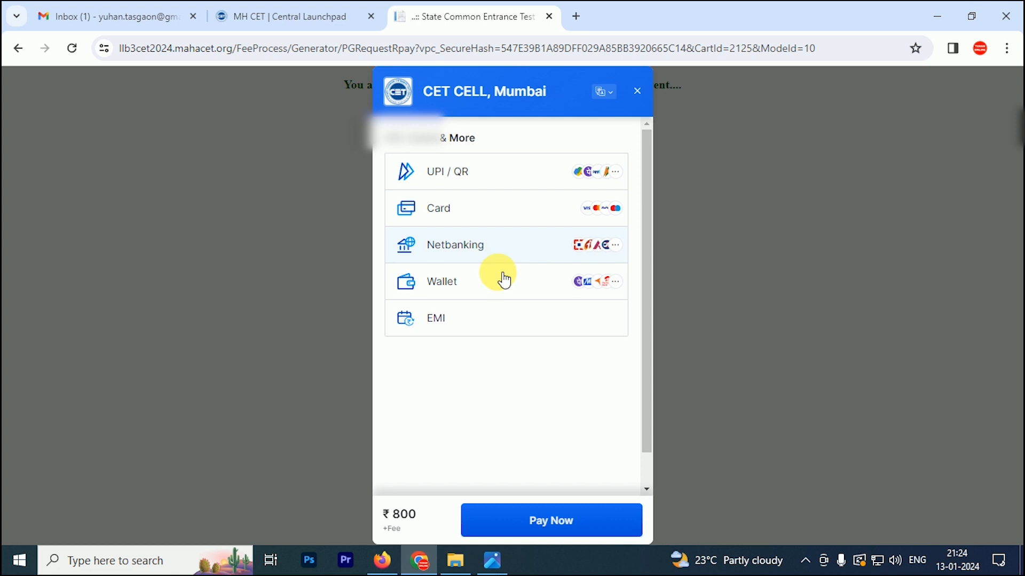
Choose UPI payment and generate the QR code for ₹801.18
left_click(470, 181)
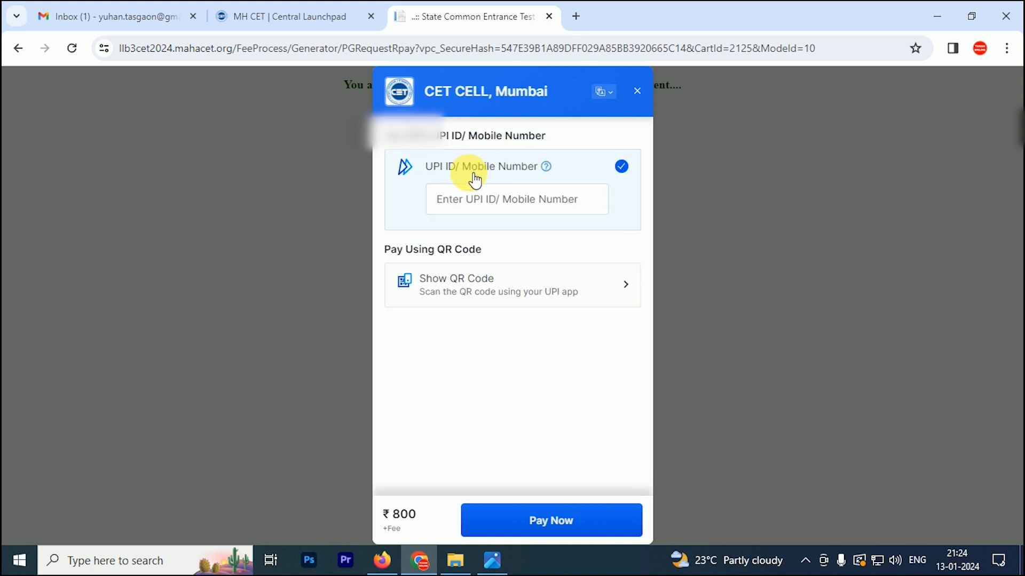
left_click(464, 296)
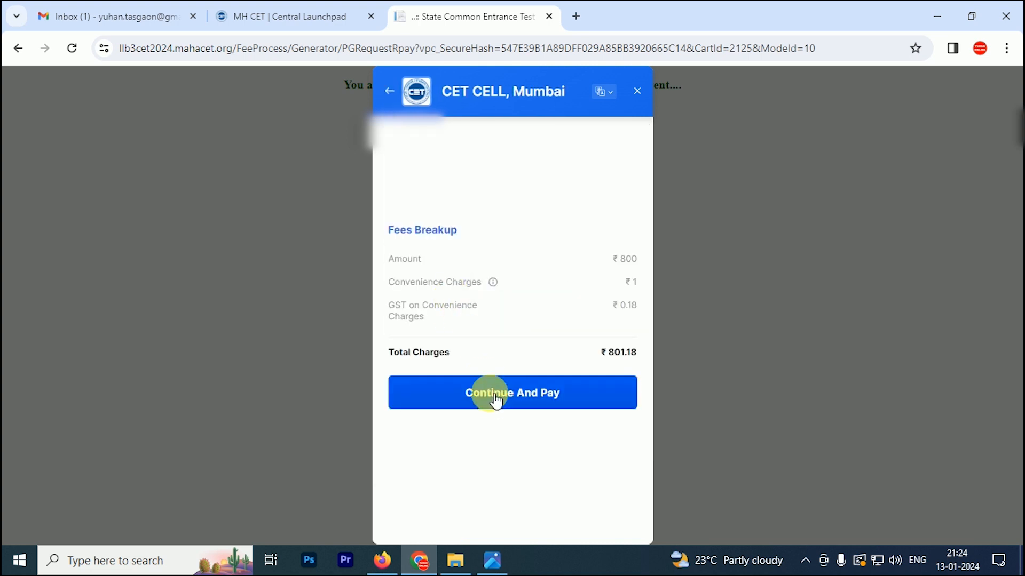
left_click(534, 406)
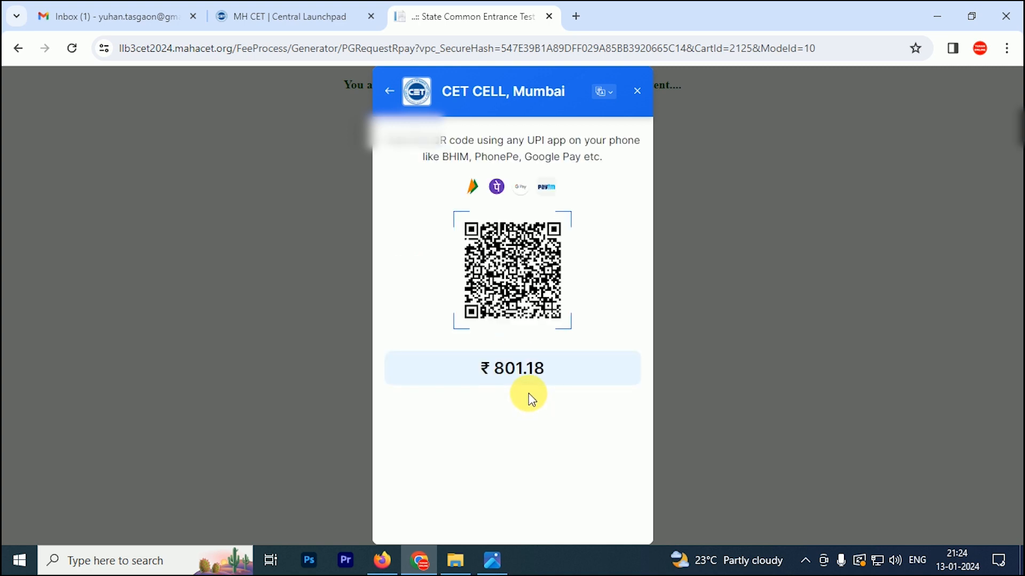